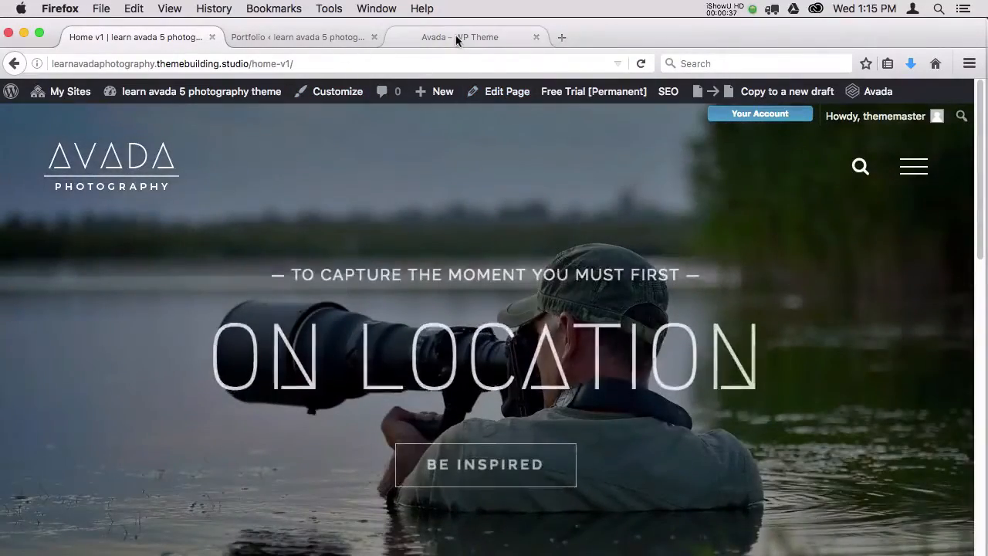
Step: Close the Portfolio browser tab and open the Home v1 page for editing
left_click(308, 37)
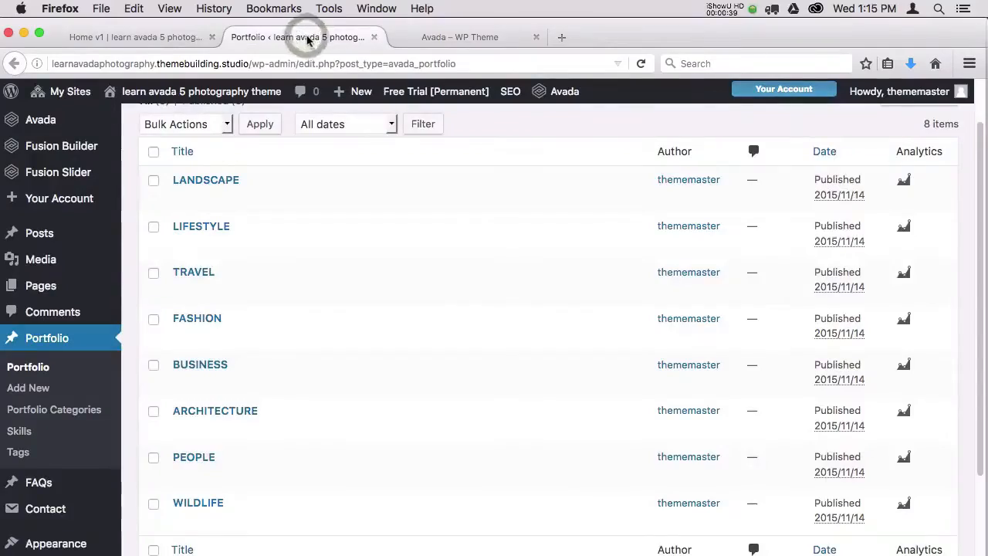
left_click(375, 37)
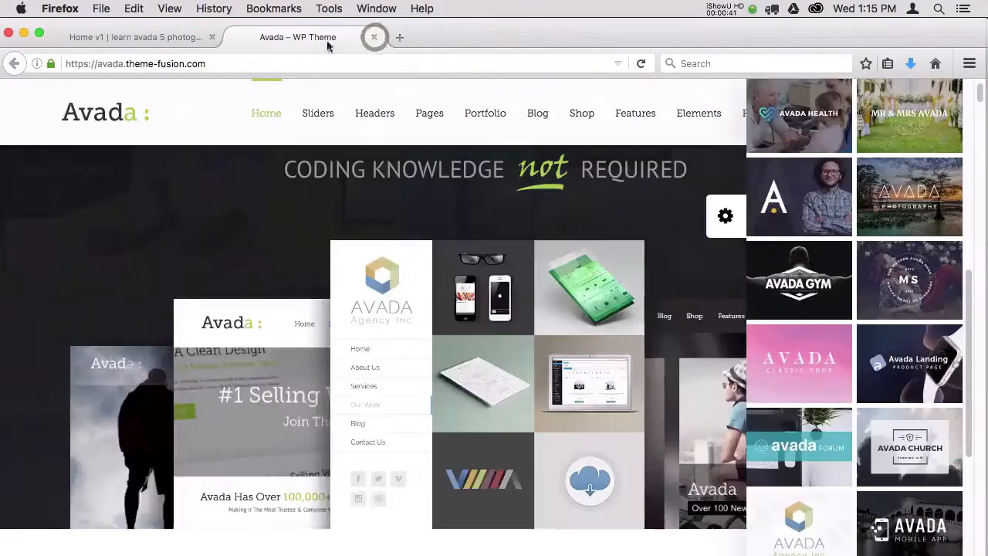
left_click(157, 37)
left_click(515, 94)
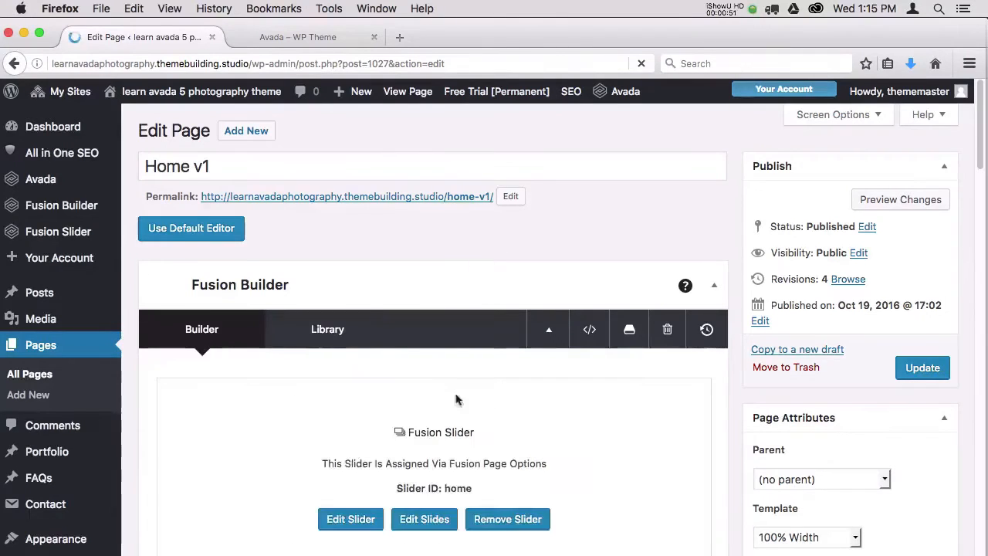
Step: Review the Home v1 page's Fusion Builder layout, its Fusion Page Options and the Fusion Slider admin entries
mouse_move(979, 155)
left_mouse_down()
mouse_move(981, 181)
mouse_move(984, 170)
left_mouse_up()
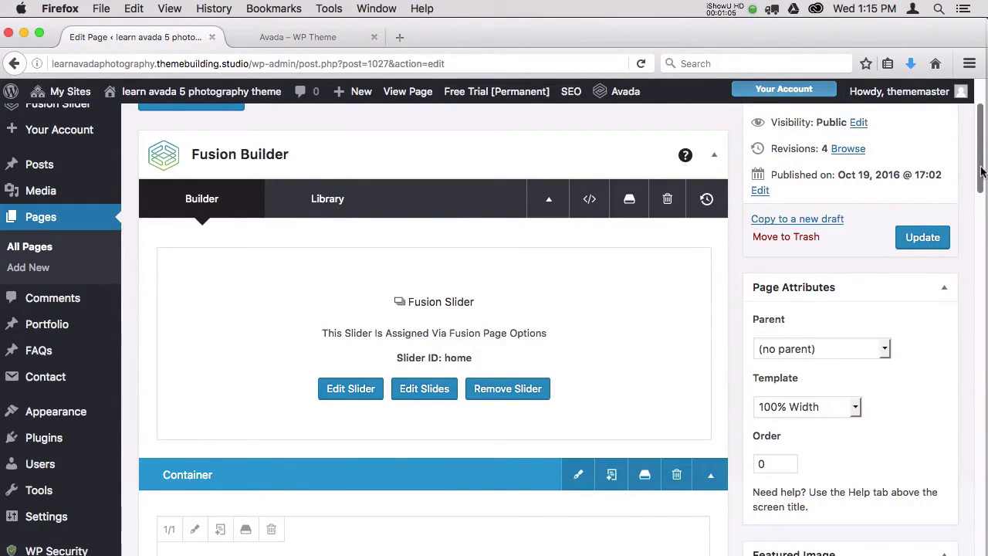
left_click_drag(981, 174, 971, 363)
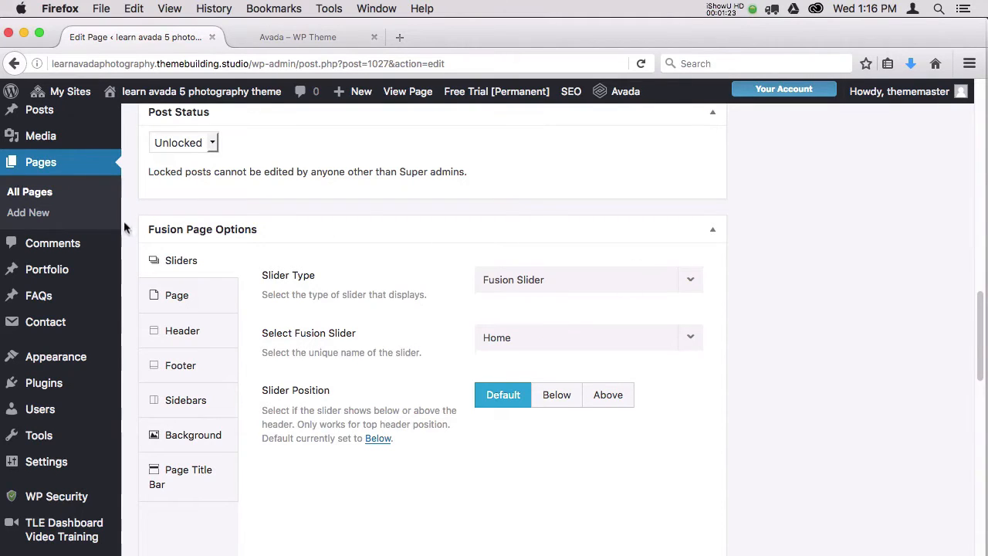
left_click_drag(979, 303, 979, 210)
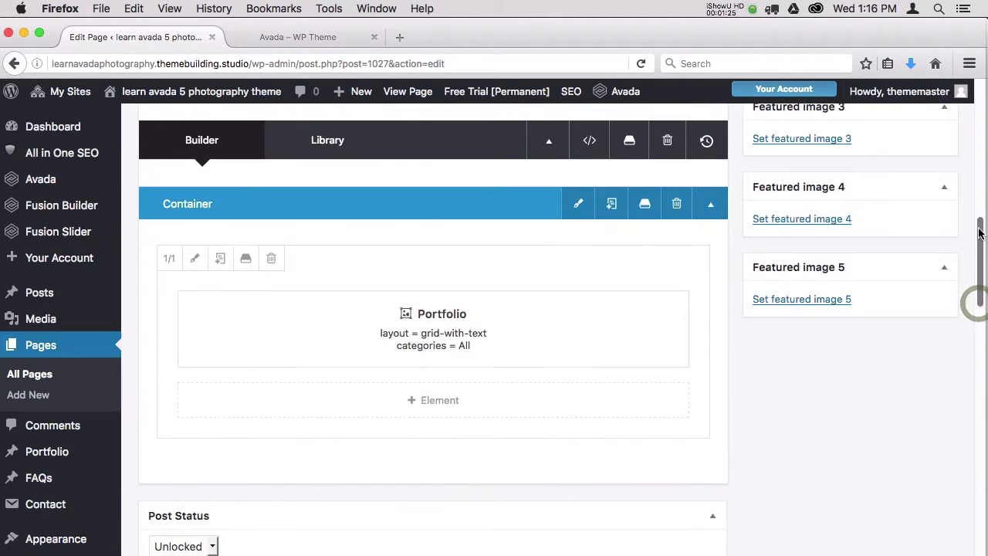
mouse_move(90, 224)
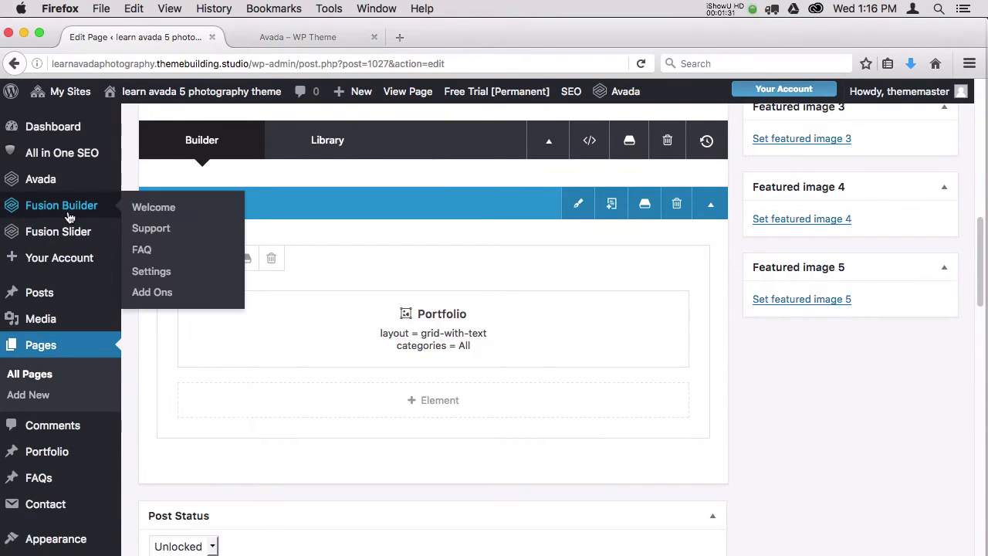
mouse_move(61, 237)
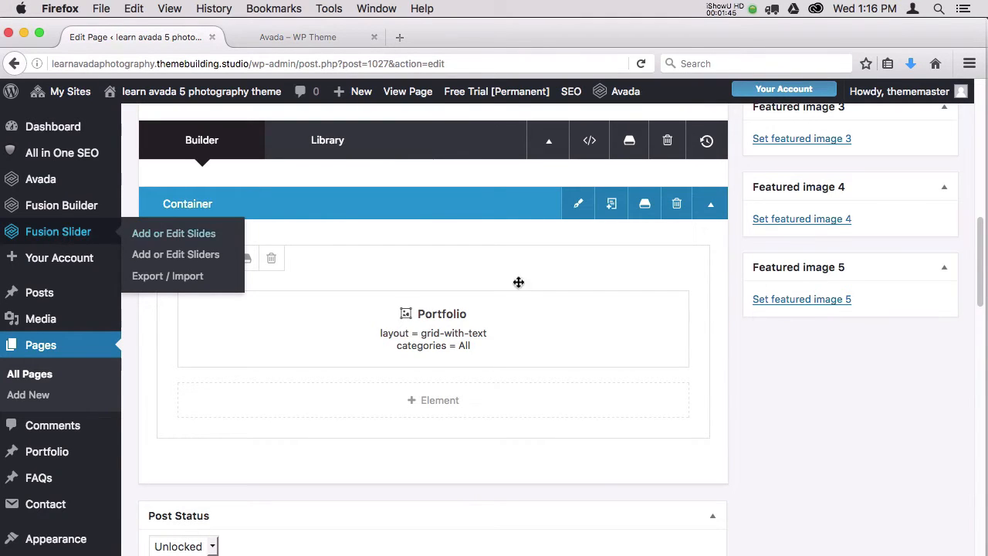
Step: Examine the choices for Select Fusion Slider in the page's Fusion Page Options, keeping Home selected
left_click(820, 407)
left_click_drag(979, 298, 965, 366)
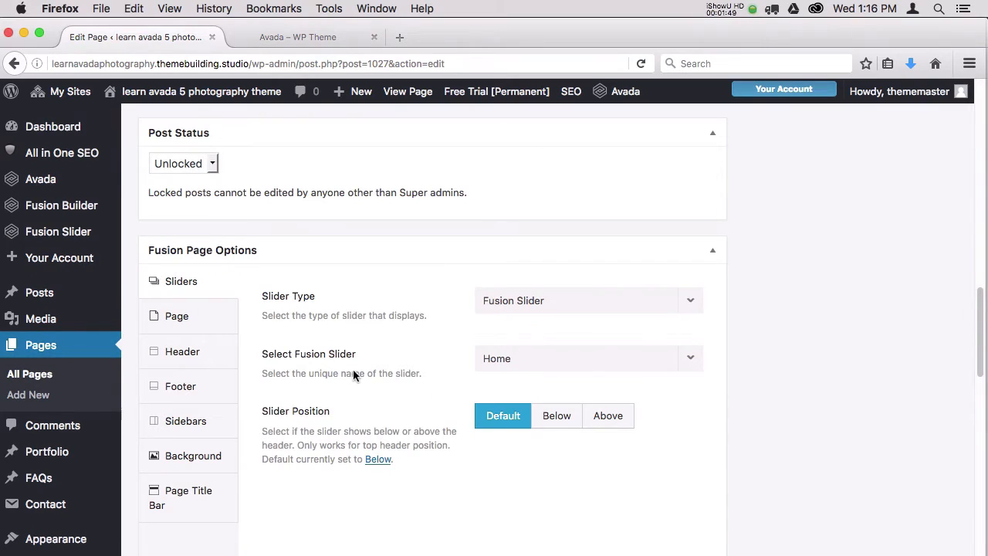
left_click(684, 359)
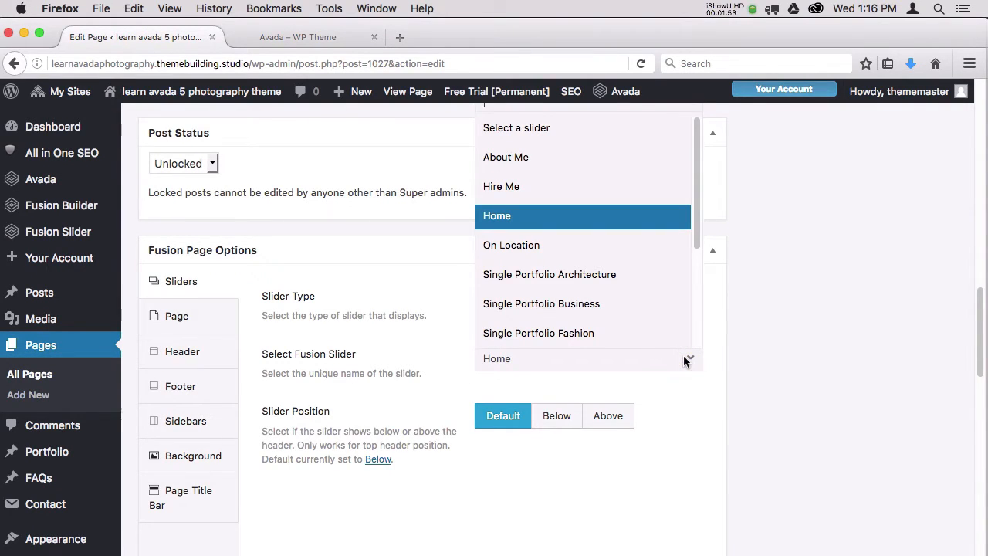
left_click(796, 379)
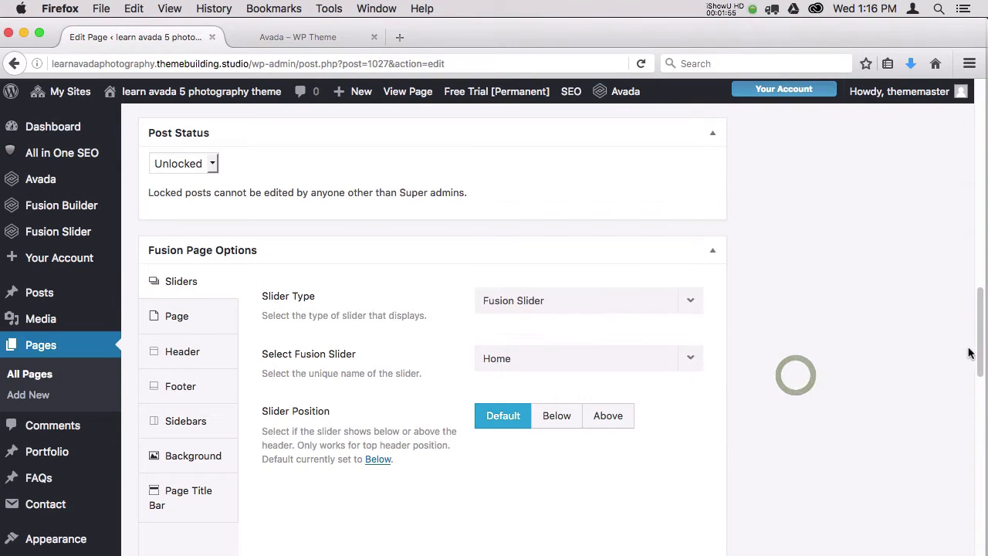
Step: Open the Fusion Slides list in a new browser tab and switch to it
left_click_drag(978, 347, 971, 290)
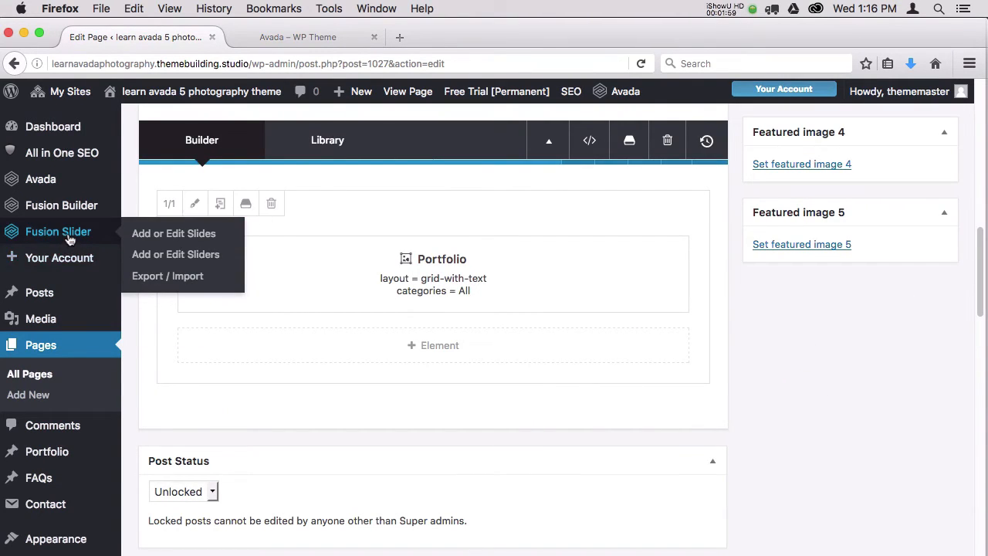
right_click(148, 237)
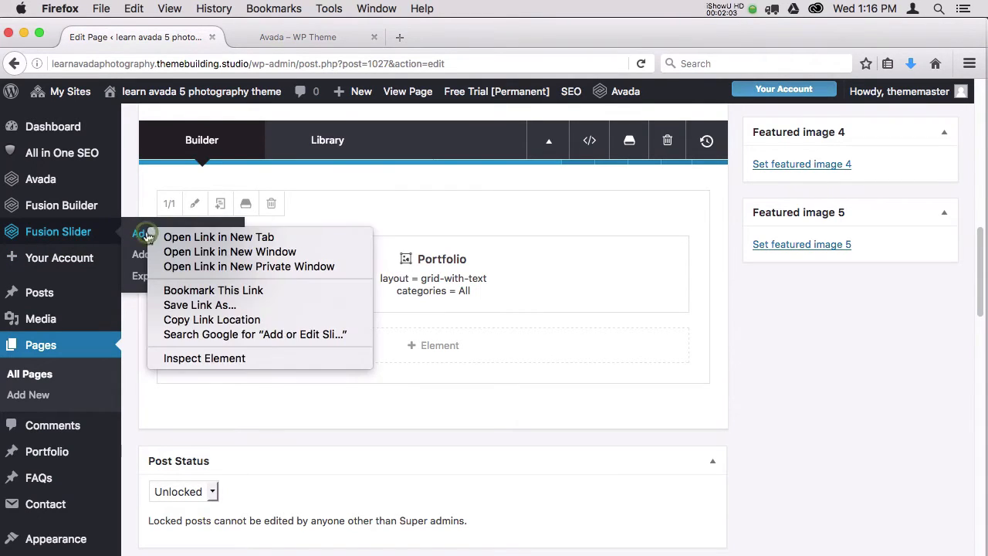
left_click(177, 235)
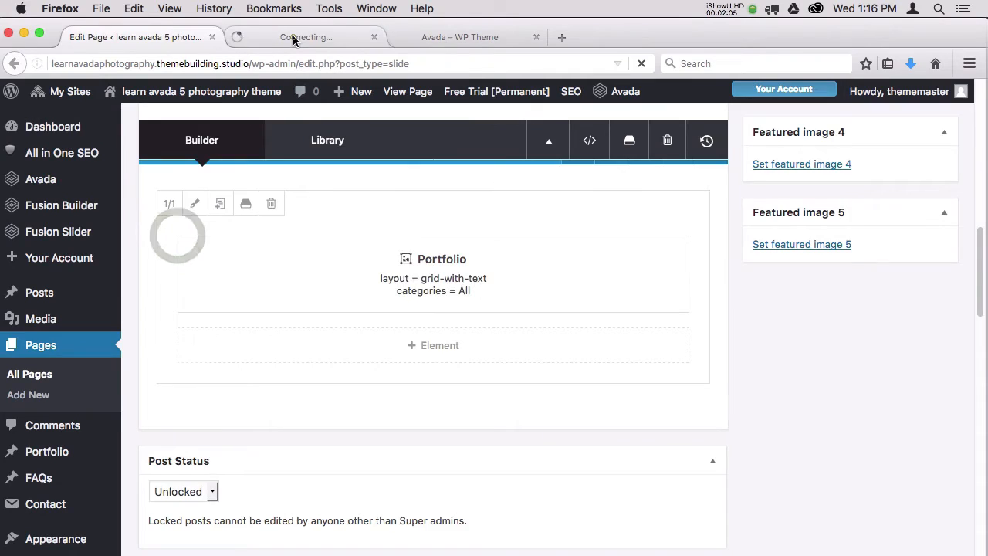
left_click(294, 37)
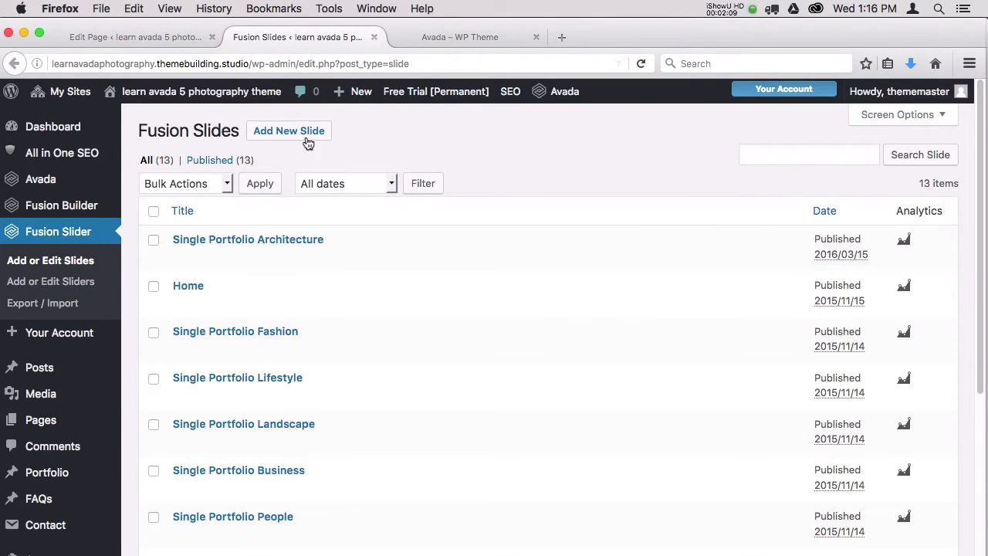
Step: Open the Home slide for editing and review its slide options, heading settings, assigned slider and featured image
mouse_move(305, 243)
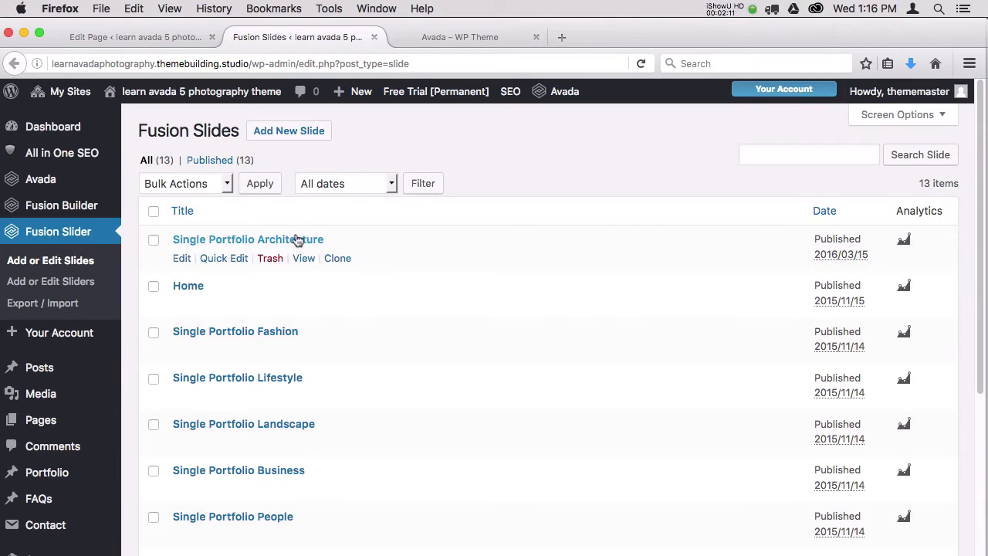
mouse_move(266, 290)
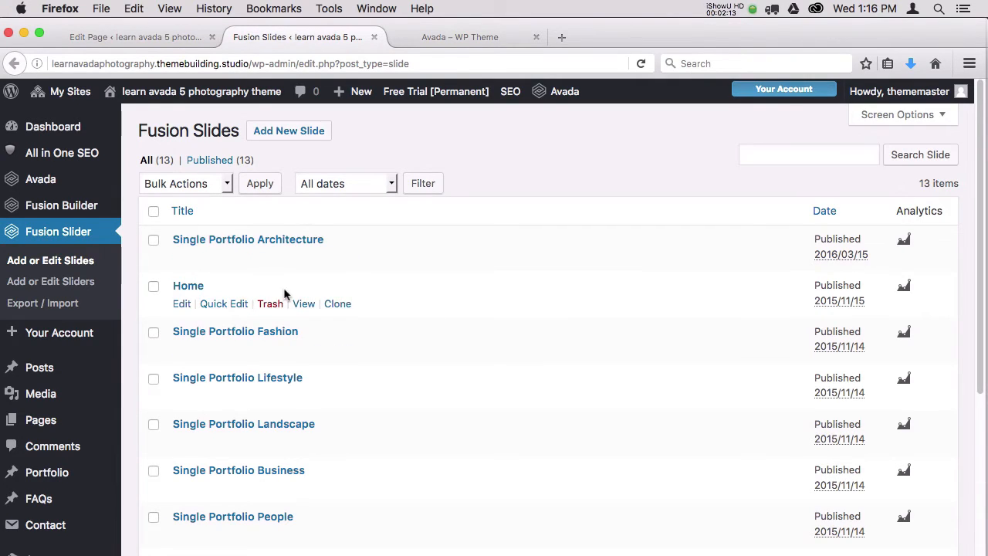
left_click(182, 307)
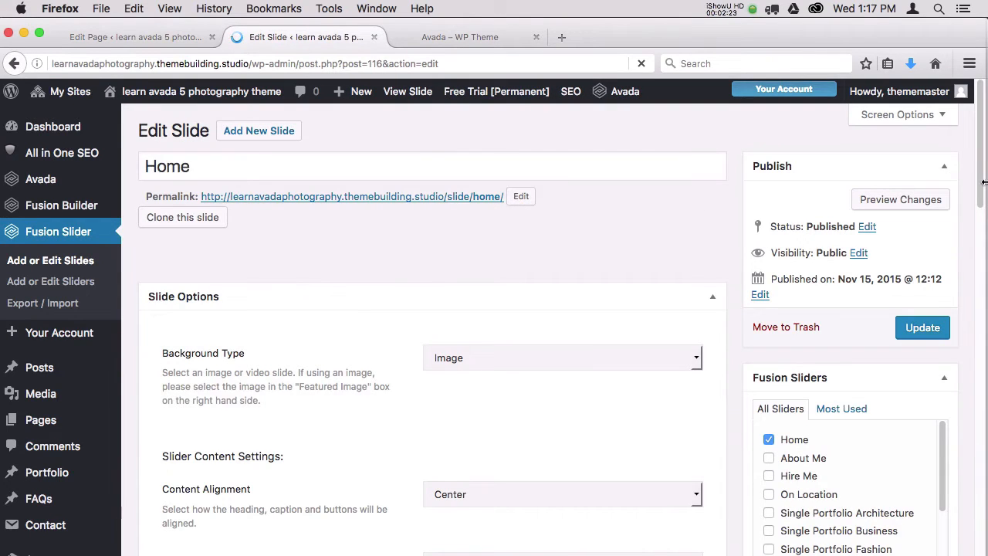
left_click_drag(978, 191, 981, 288)
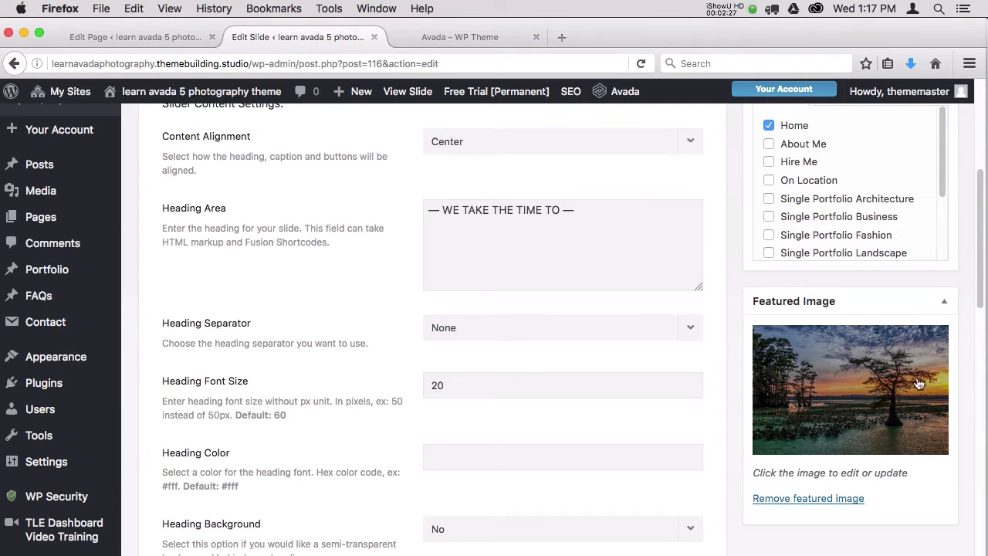
left_click_drag(984, 257, 980, 203)
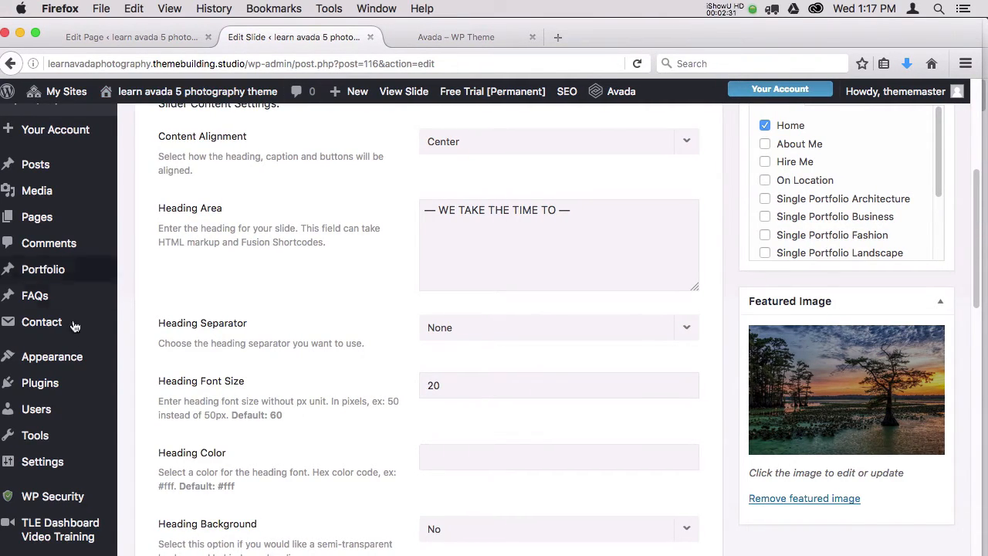
left_click_drag(975, 232, 975, 127)
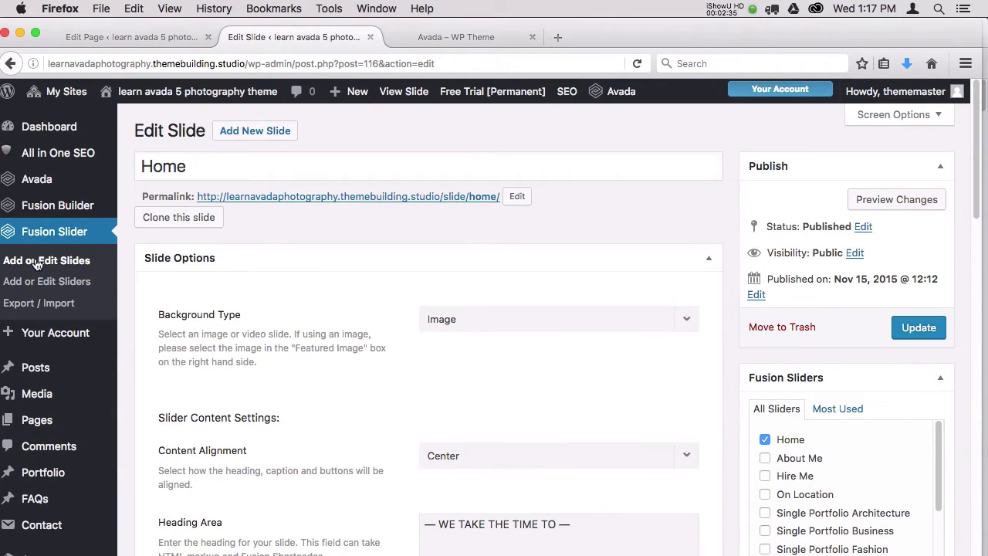
Step: Open the Fusion Sliders management page and review the existing sliders and the Add Slider fields
left_click(54, 231)
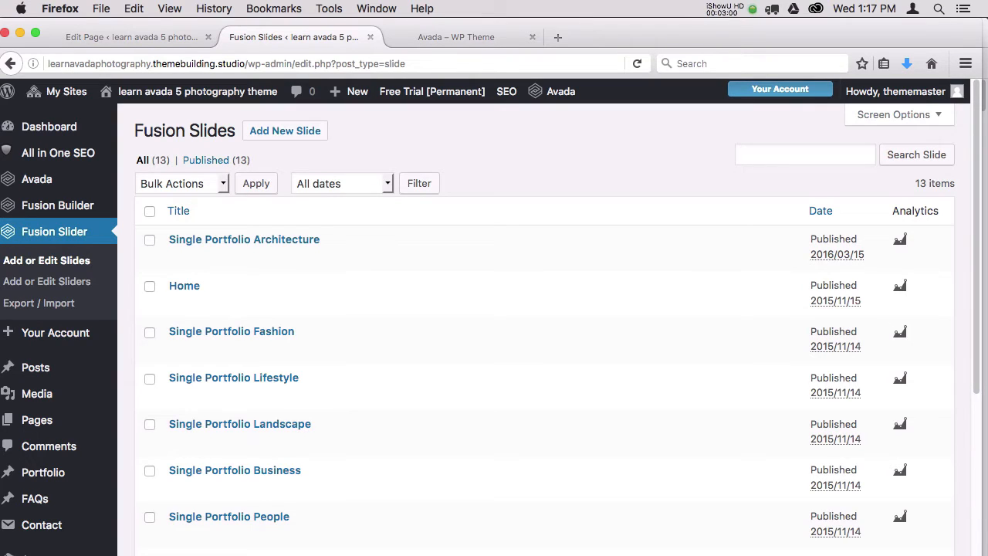
left_click(65, 283)
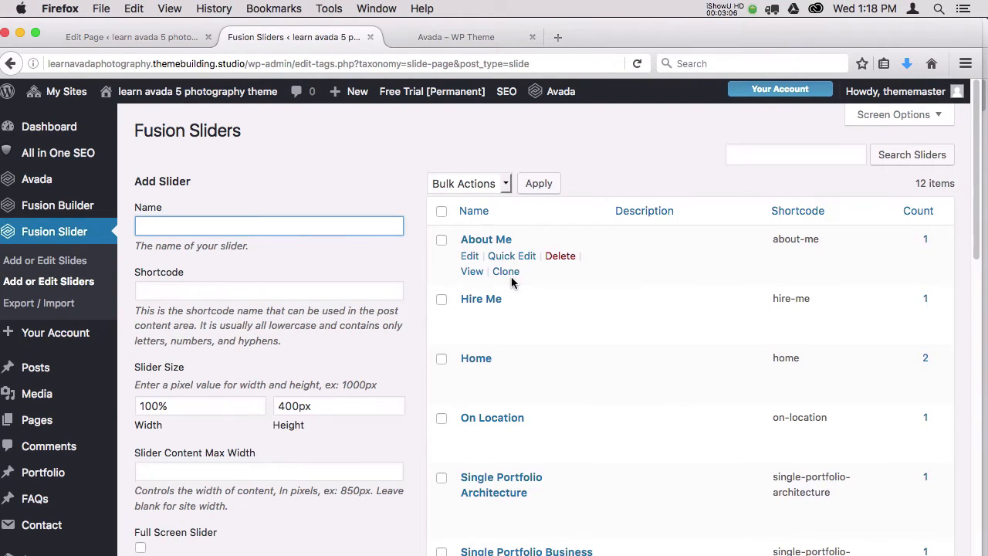
scroll(974, 212, "down", 4)
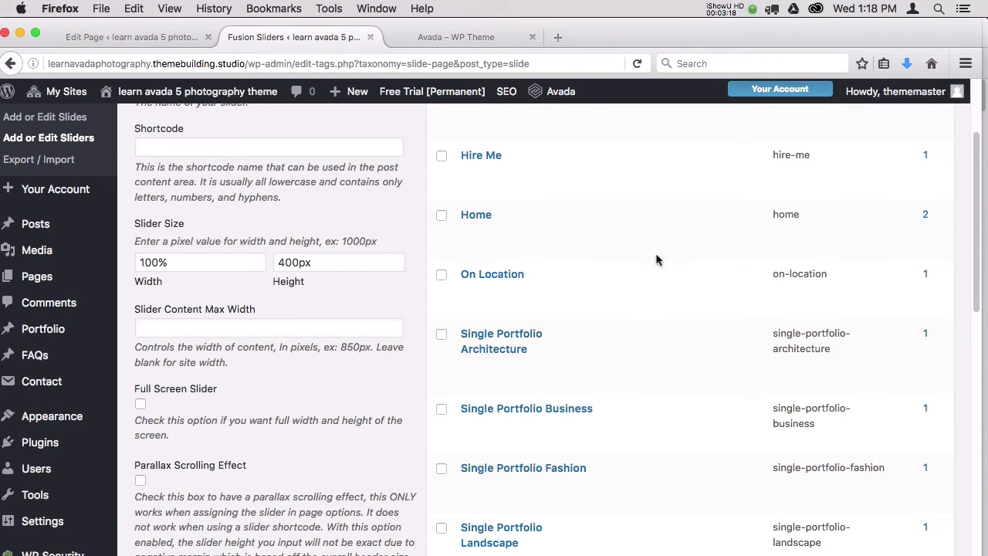
mouse_move(978, 259)
left_mouse_down()
mouse_move(985, 423)
mouse_move(978, 193)
mouse_move(975, 241)
left_mouse_up()
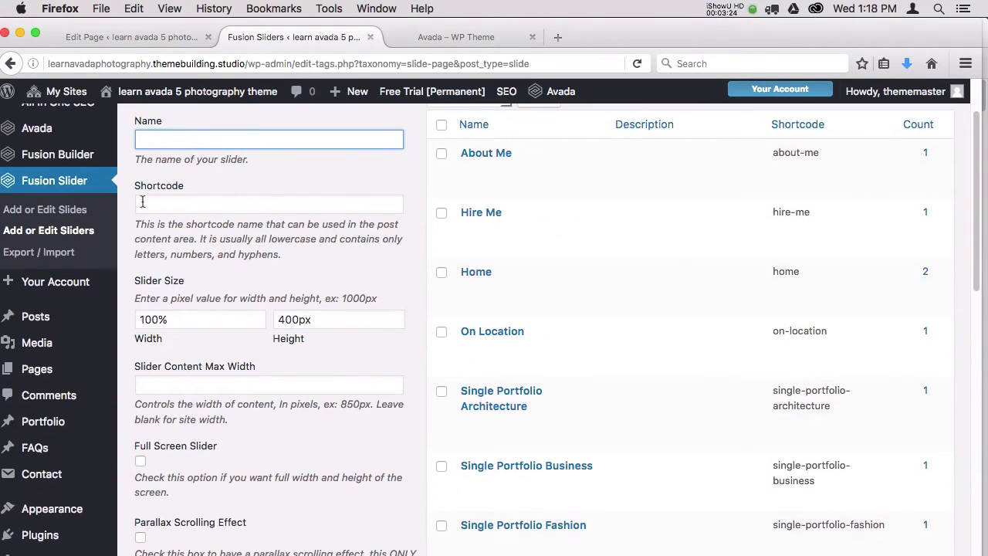
mouse_move(556, 169)
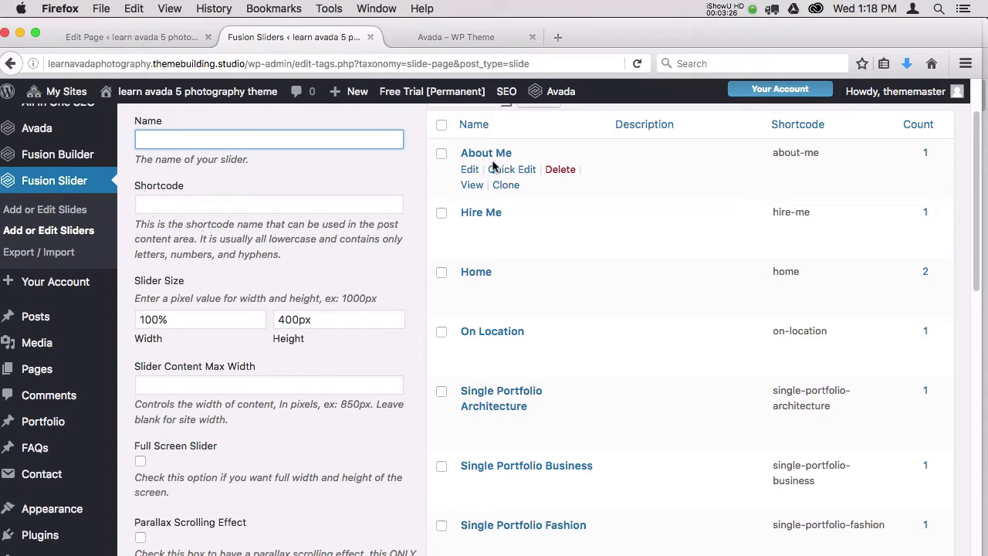
left_click_drag(975, 214, 977, 224)
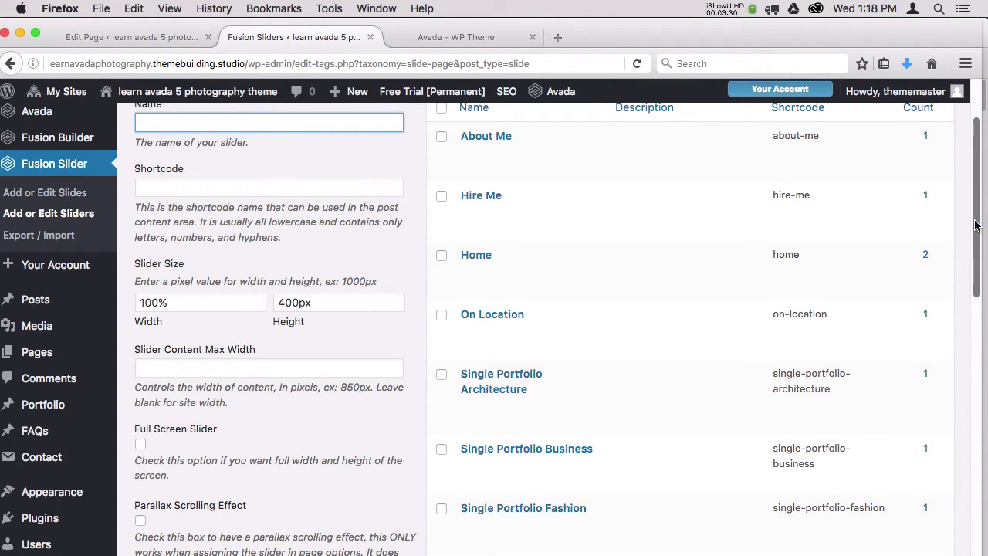
Step: Return to the Home v1 page editor and compare the sliders offered in its Fusion Page Options
left_click(174, 38)
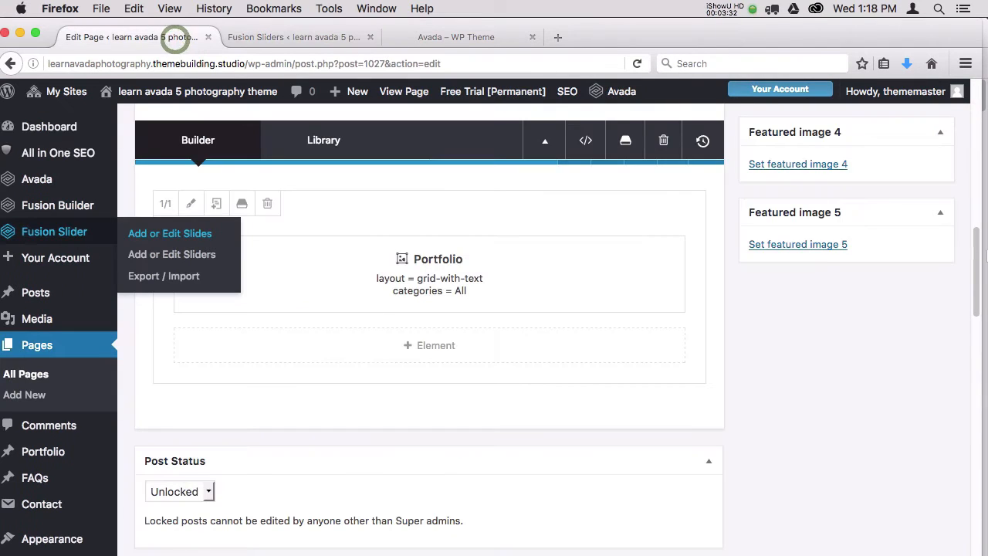
left_click_drag(977, 272, 983, 355)
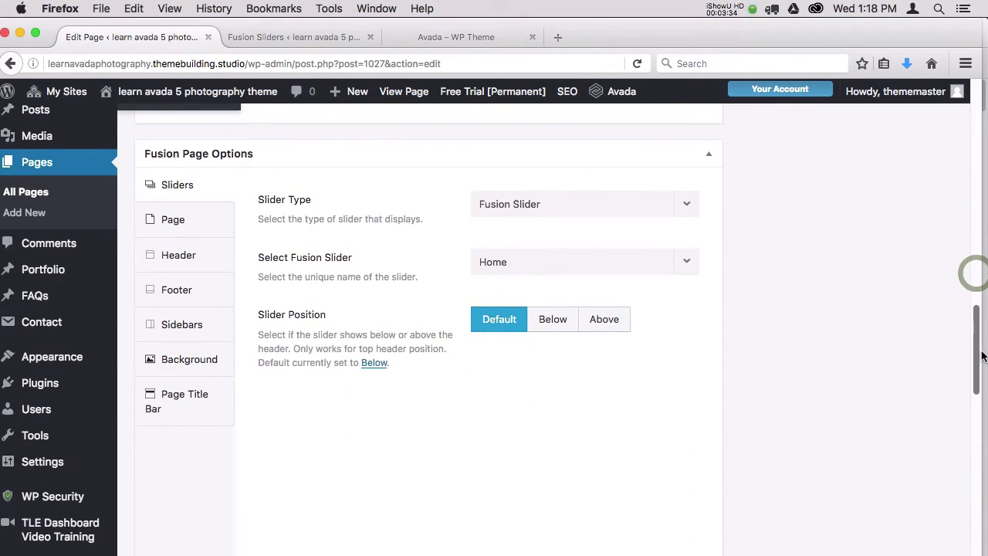
left_click(687, 262)
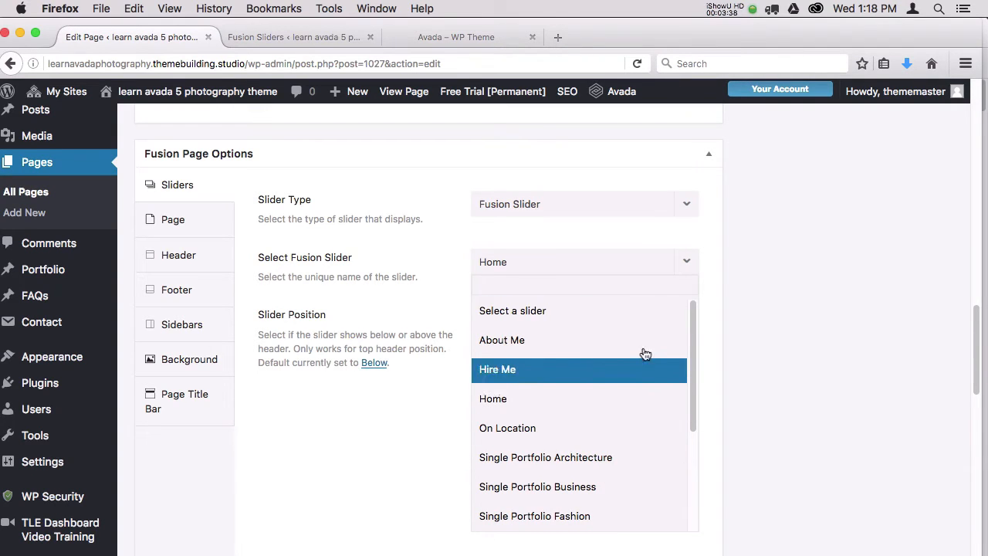
left_click(794, 265)
Step: Open the About Me slider from the Fusion Sliders list, review its size, parallax and navigation settings, and return to the list
left_click(296, 39)
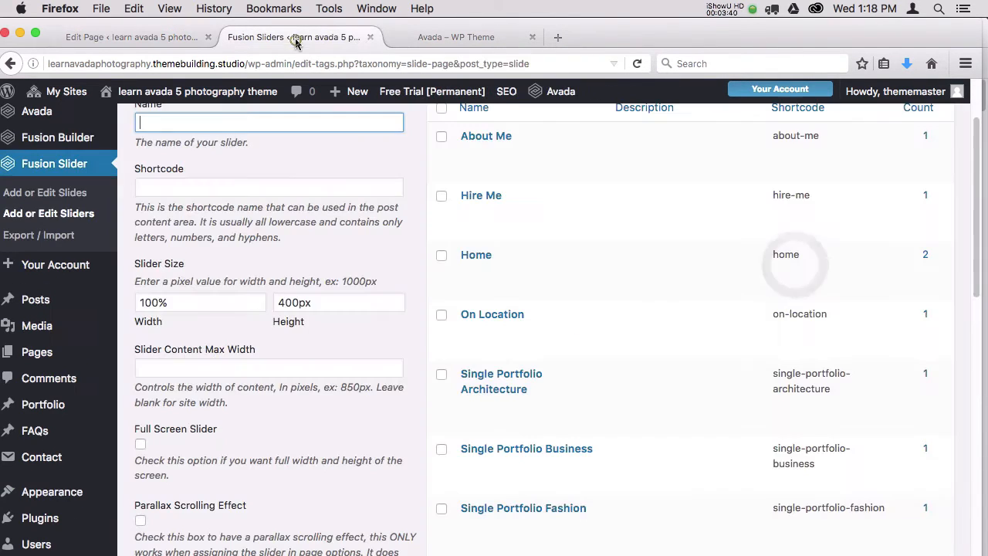
left_click_drag(975, 212, 973, 175)
left_click(475, 259)
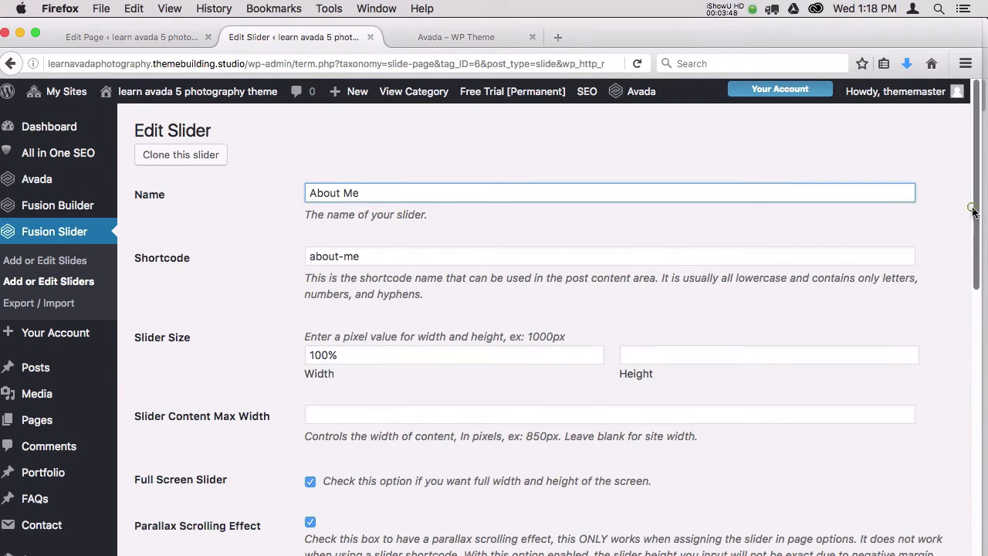
left_click_drag(973, 210, 978, 276)
scroll(980, 317, "down", 2)
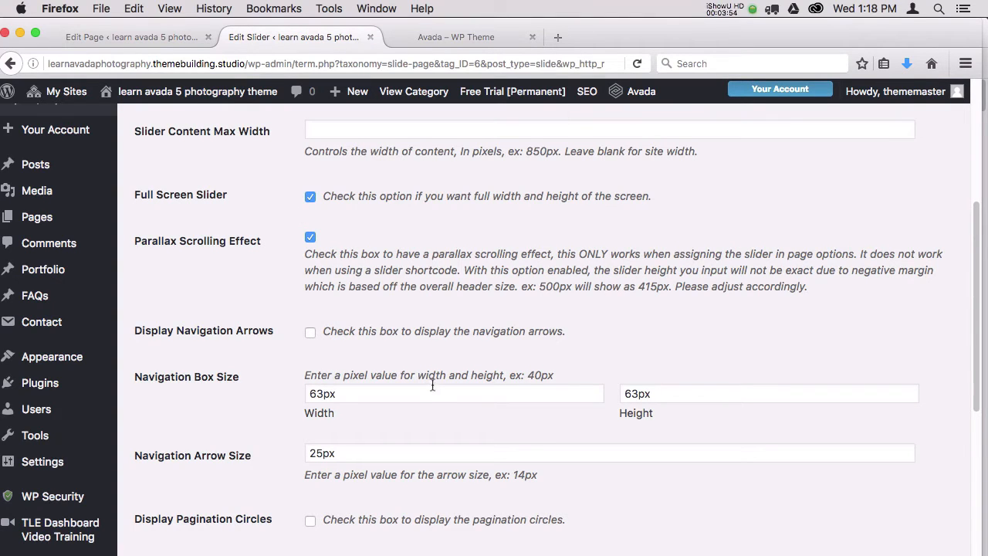
left_click_drag(976, 258, 972, 111)
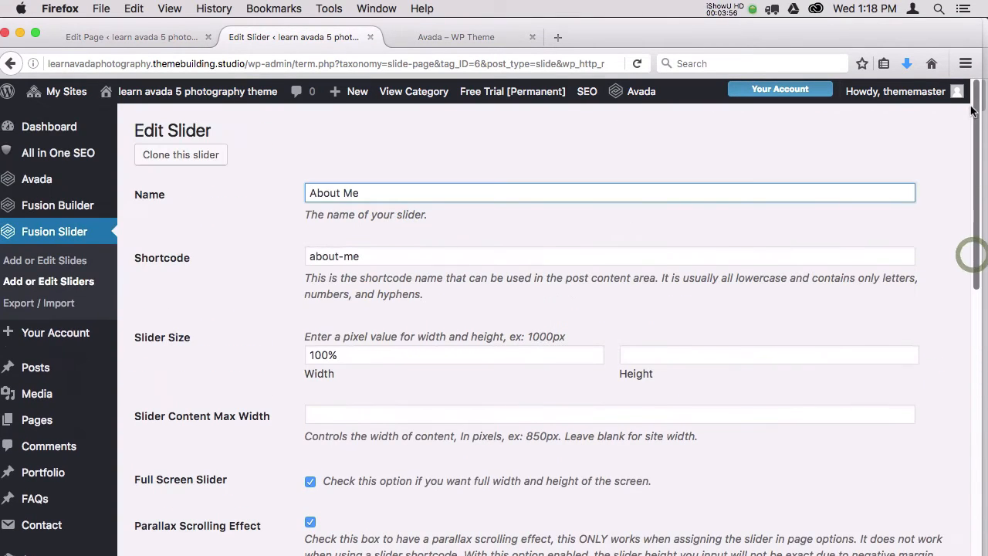
left_click(10, 64)
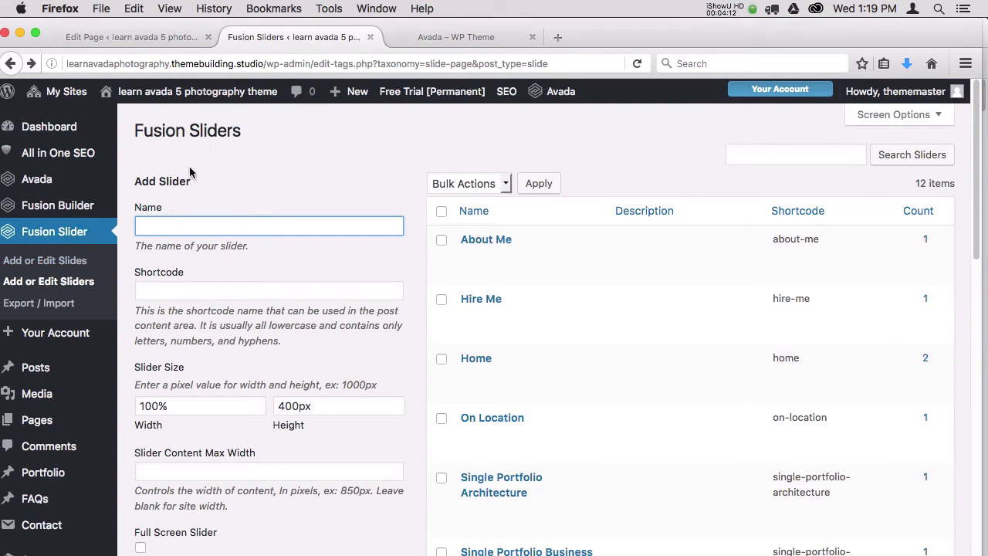
Step: Open the Home slide for editing from the Fusion Slides list and check its title
left_click(78, 260)
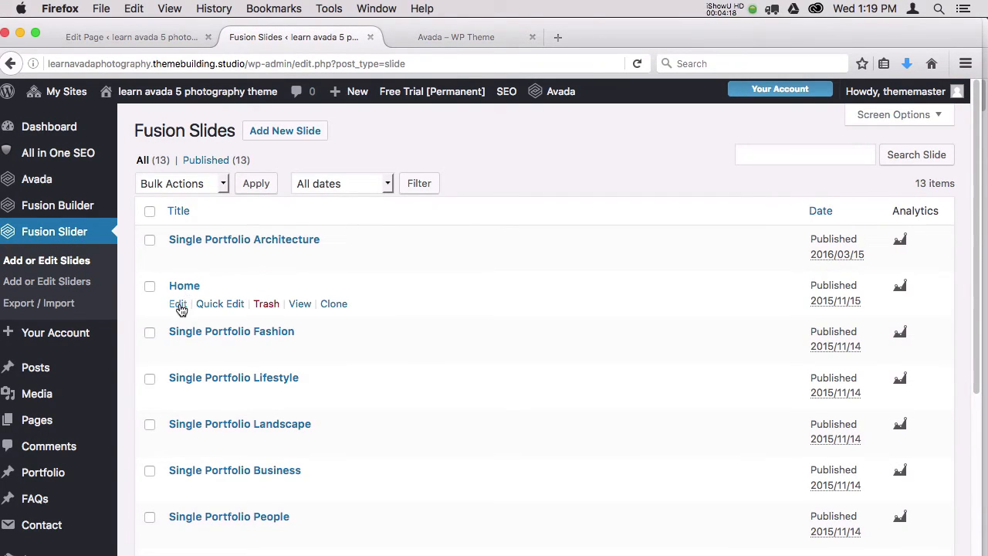
left_click(178, 305)
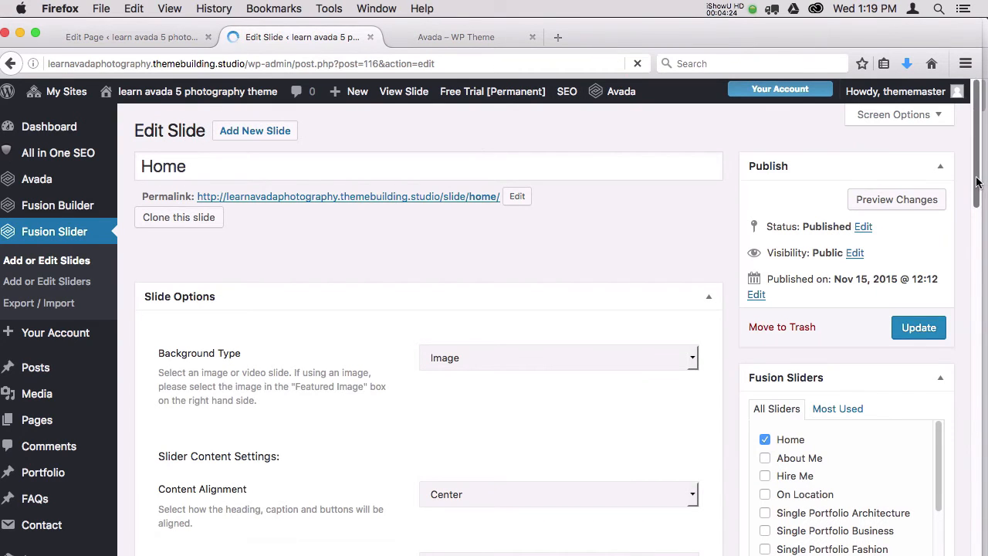
scroll(975, 181, "down", 2)
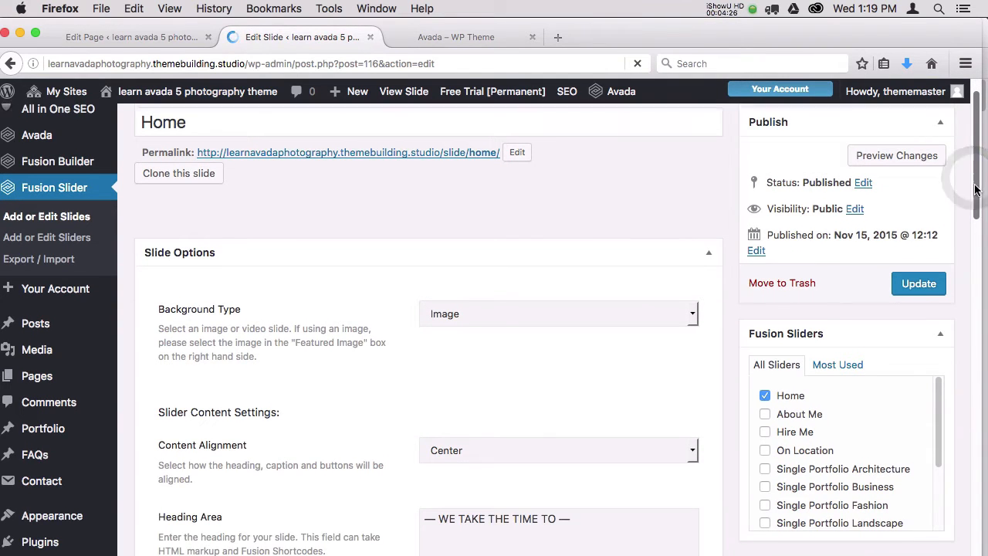
scroll(976, 173, "up", 2)
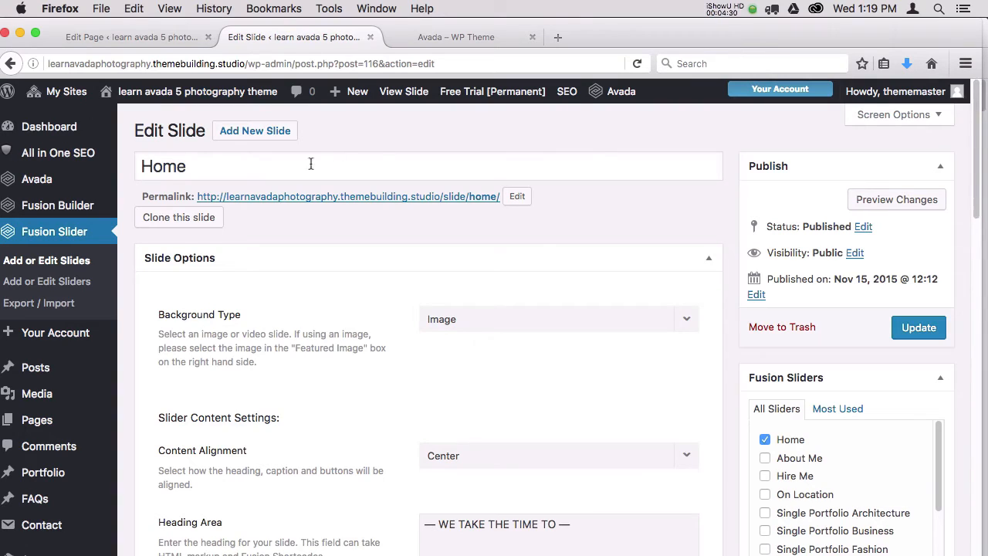
double_click(165, 167)
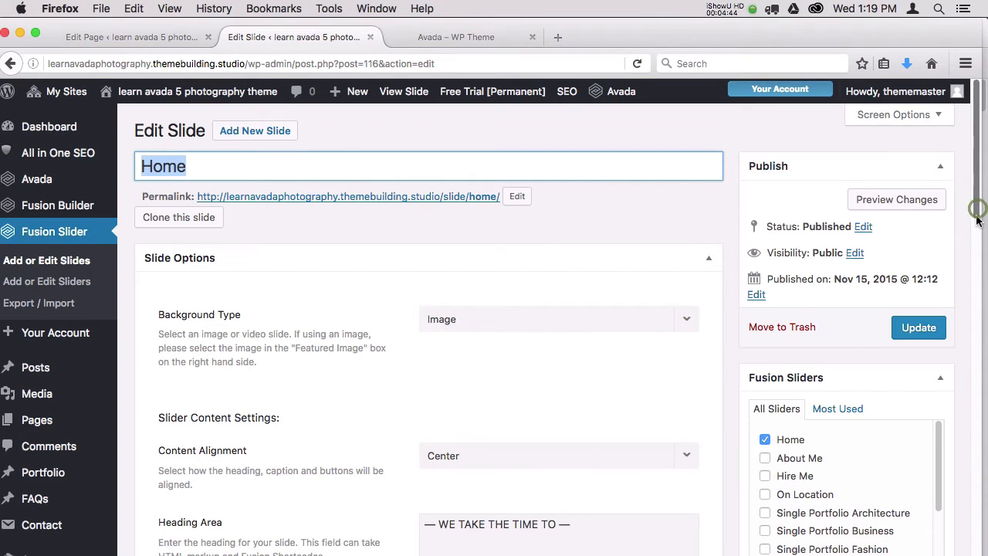
Step: Try assigning the Home slide to the About Me, Hire Me and On Location sliders as well, and clear those extra assignments
left_click_drag(978, 212, 978, 264)
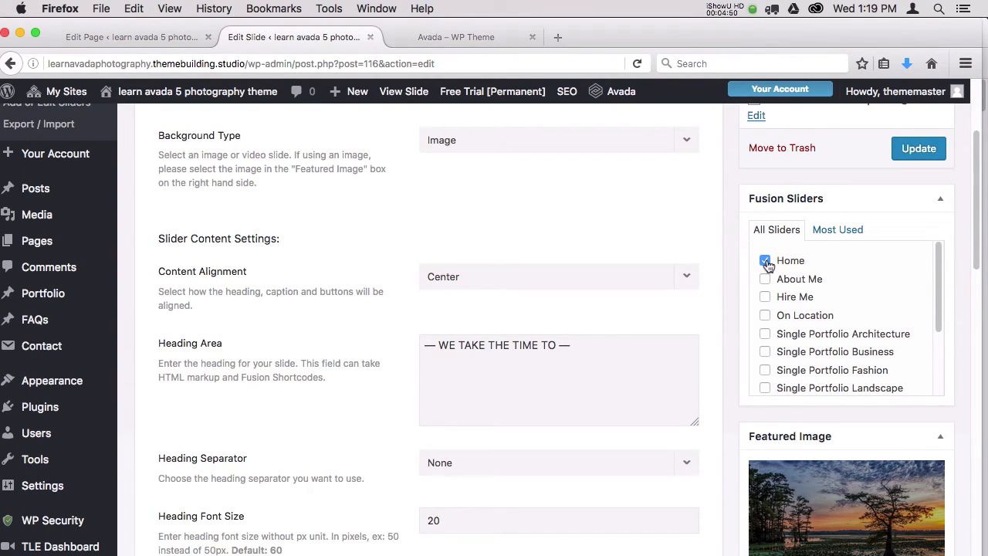
left_click(766, 280)
left_click(765, 297)
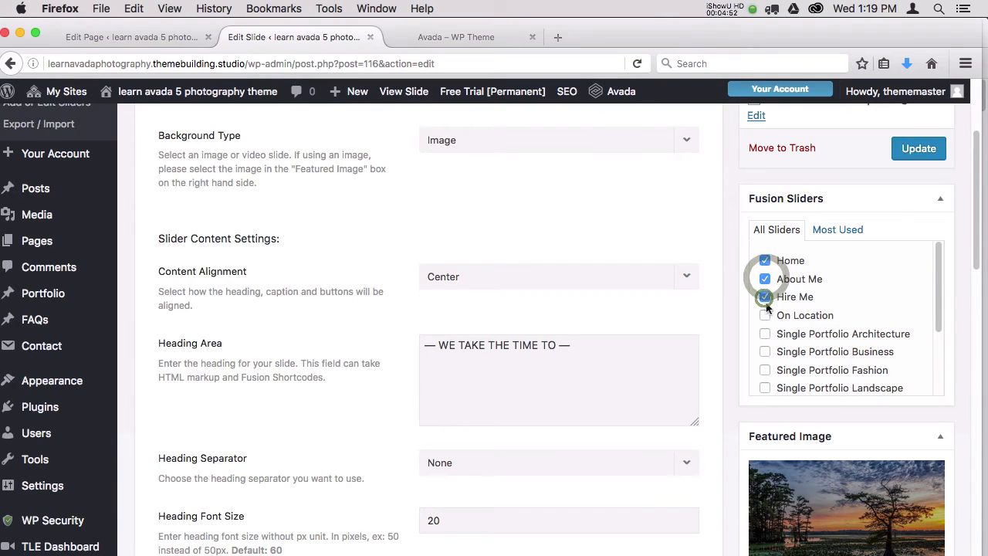
left_click(765, 316)
left_click(765, 315)
left_click(766, 297)
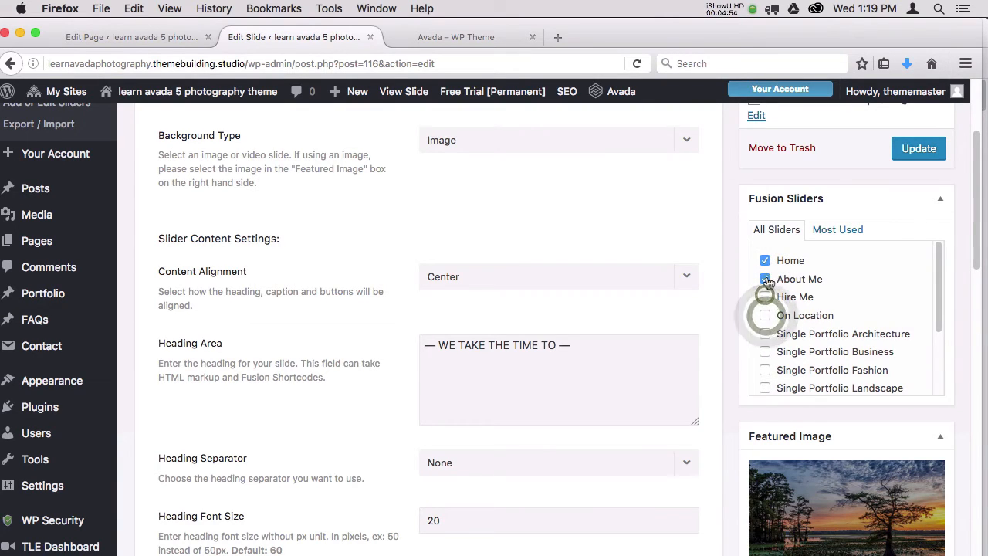
left_click(766, 279)
Step: Open the Home slide's featured image selection, view the Media Library images and close it
left_click_drag(976, 250, 979, 291)
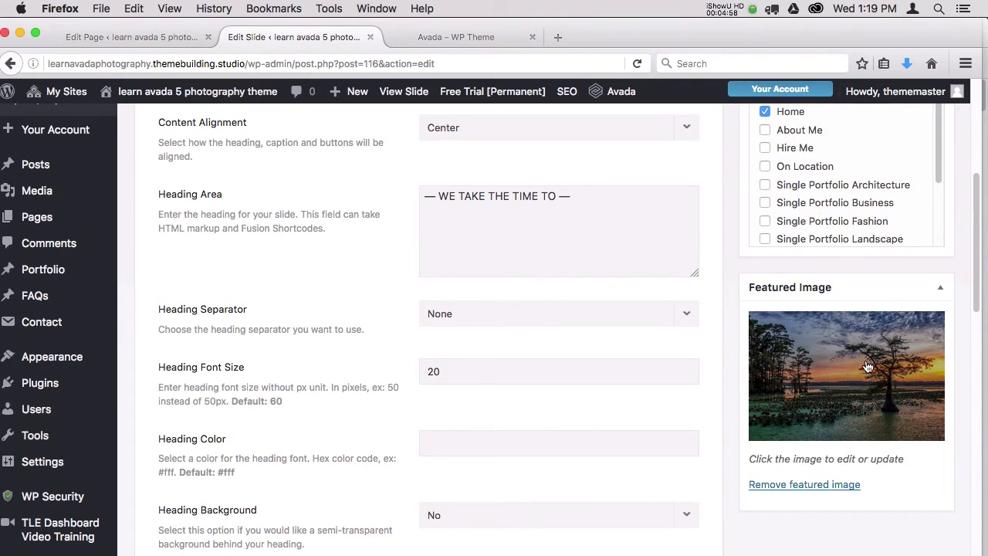
left_click(838, 363)
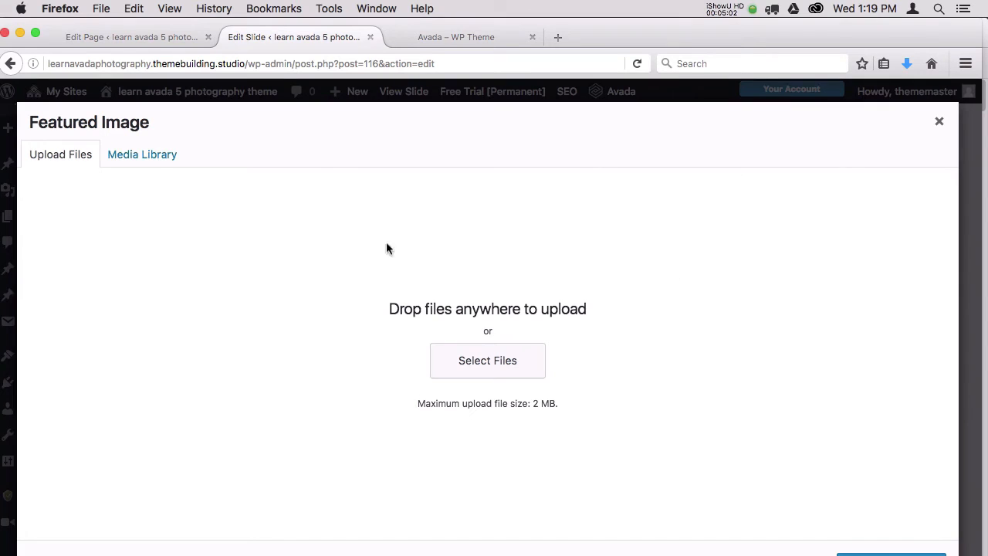
left_click(155, 156)
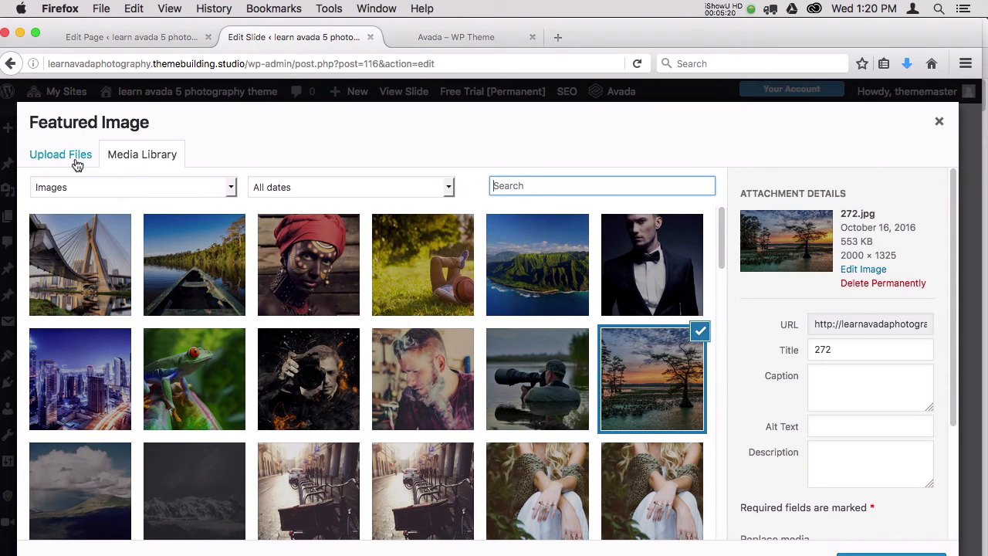
left_click(938, 122)
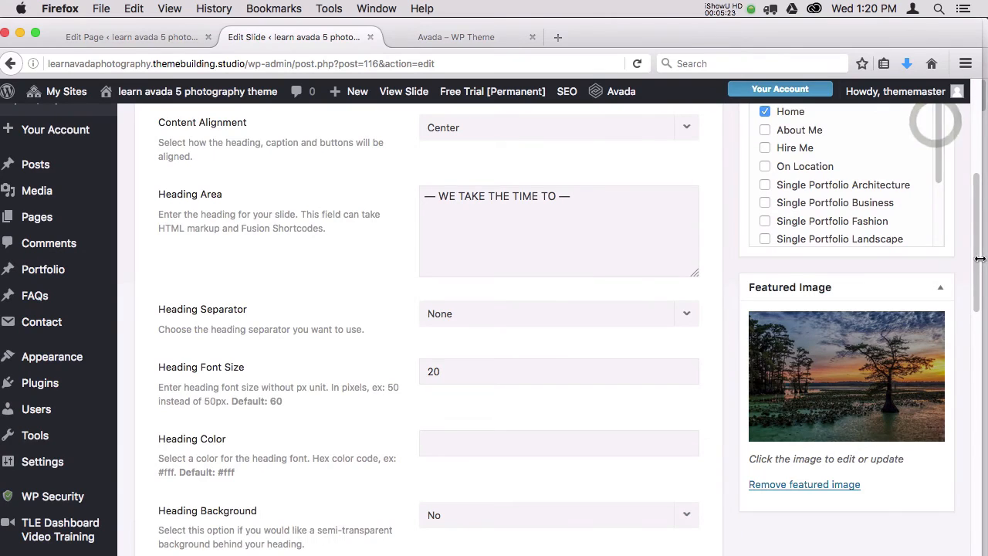
Step: Check the Home slide's slider assignment and review the choices offered for its Background Type
left_click_drag(979, 260, 981, 223)
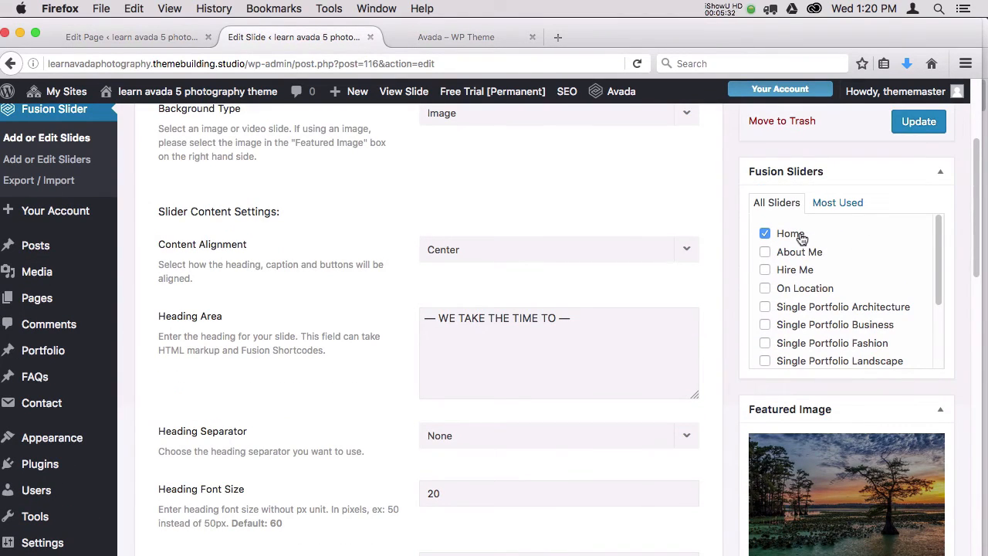
left_click_drag(975, 213, 977, 193)
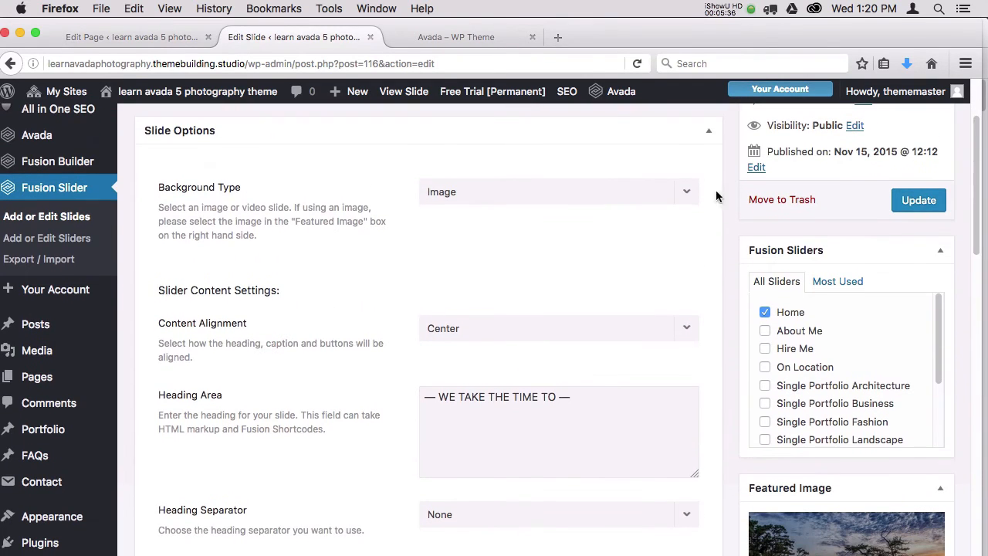
left_click(691, 196)
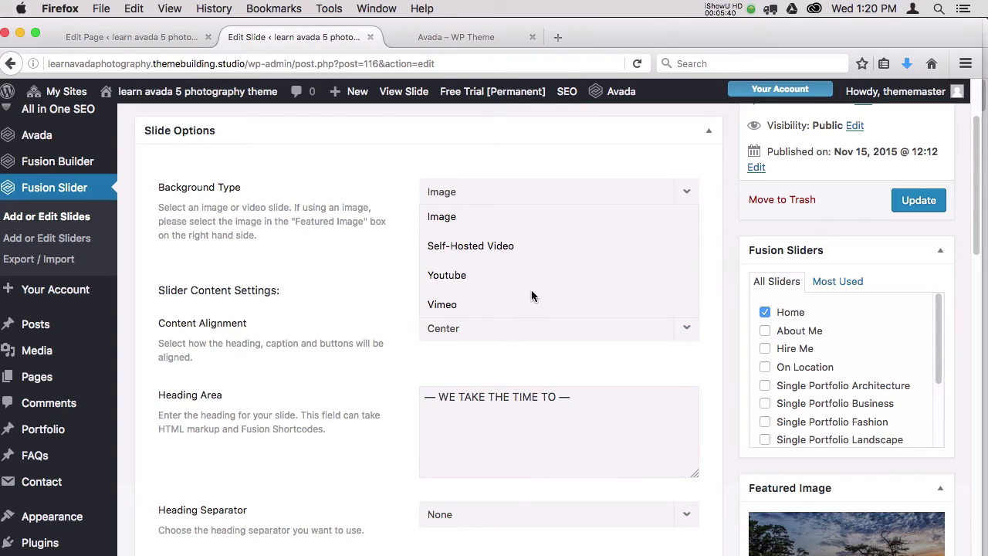
left_click(528, 172)
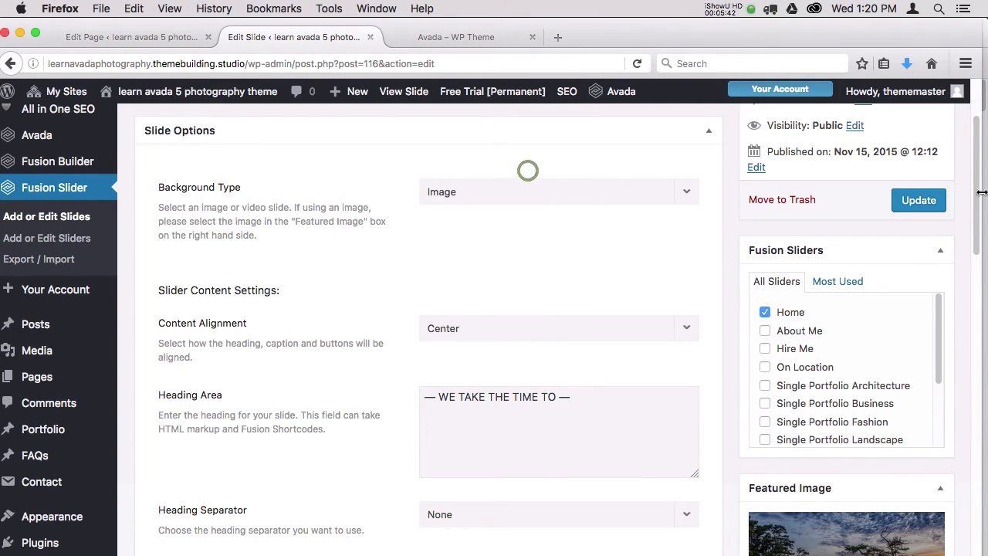
Step: Review the Home slide's heading text, heading separator, caption and button link settings
left_click(976, 200)
left_click_drag(976, 201, 974, 237)
left_click_drag(593, 272, 323, 333)
left_click(327, 337)
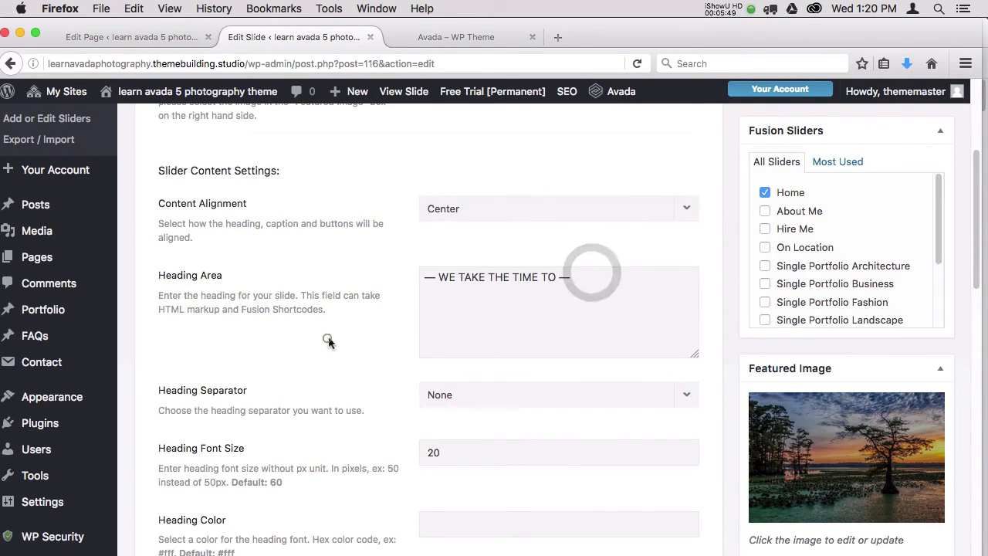
left_click(558, 400)
left_click(359, 369)
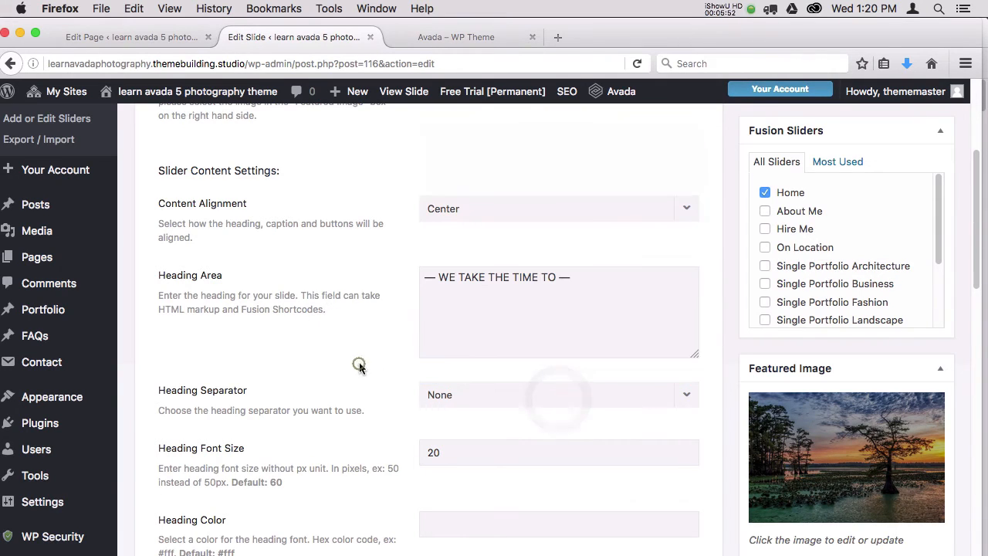
left_click_drag(977, 271, 984, 526)
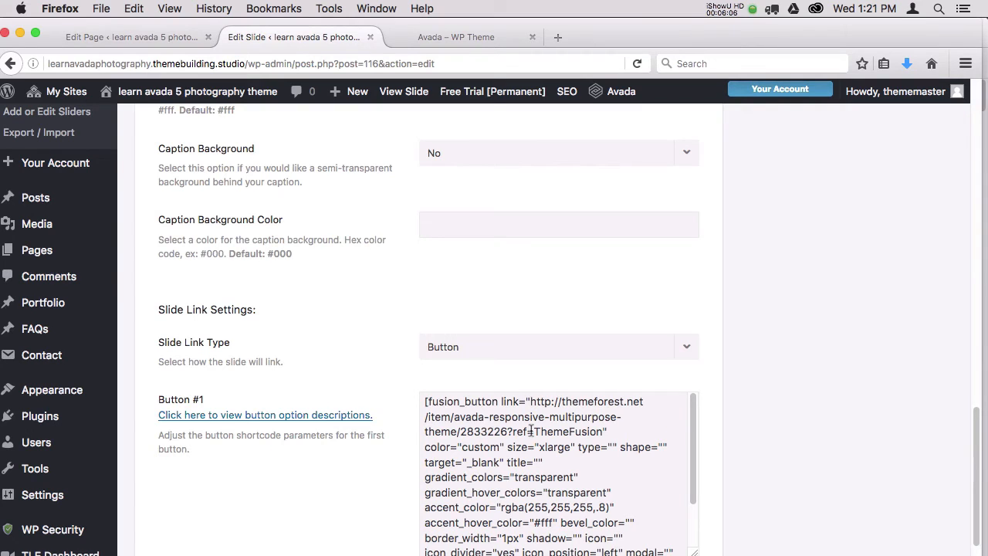
scroll(975, 480, "down", 5)
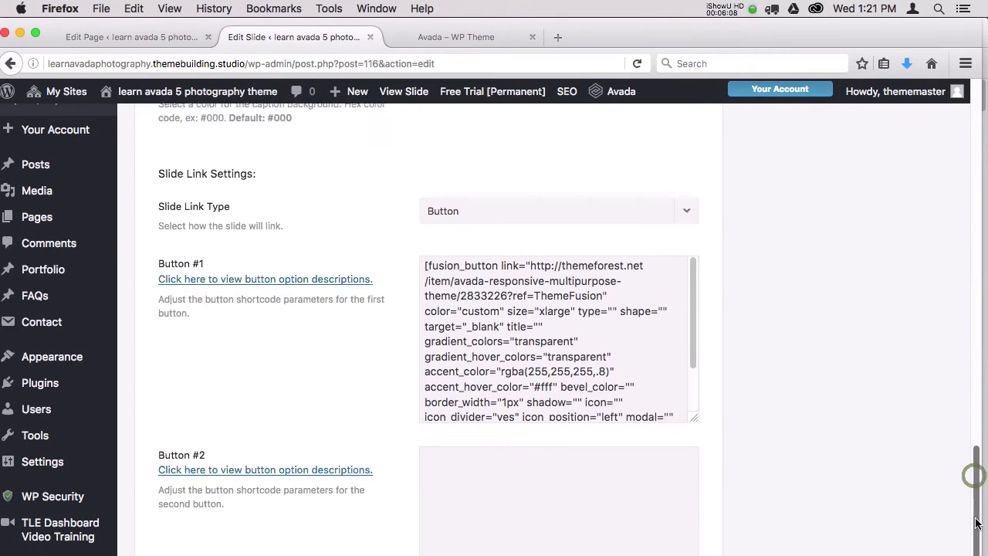
left_click_drag(975, 474, 971, 106)
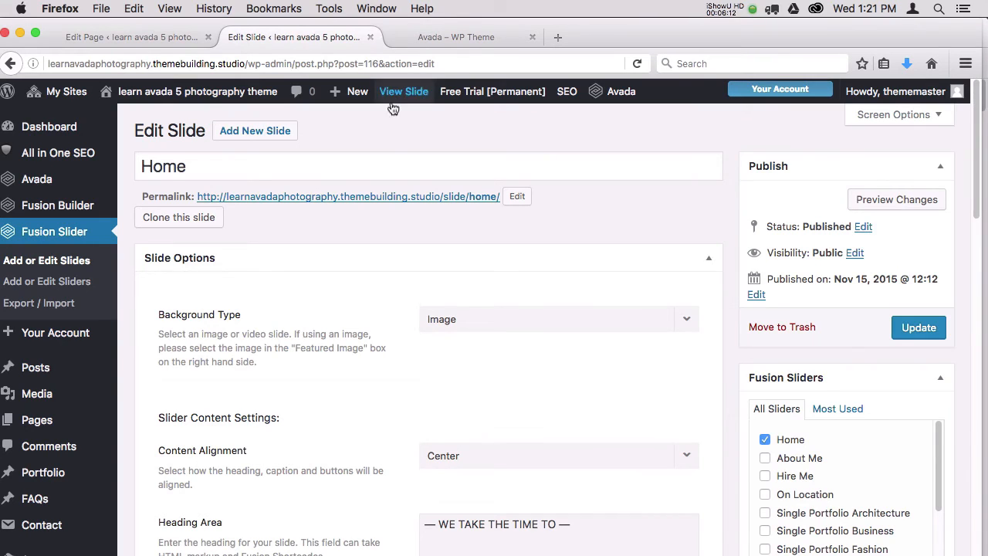
Step: On the Home v1 page, select About Me as the Fusion Slider in the Fusion Page Options
left_click(168, 36)
left_click_drag(973, 325, 975, 296)
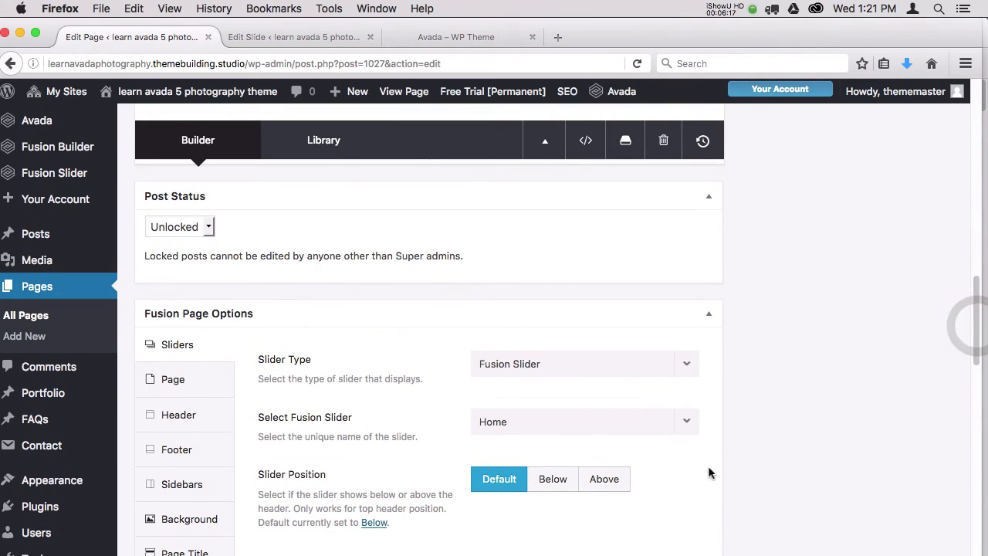
left_click(687, 425)
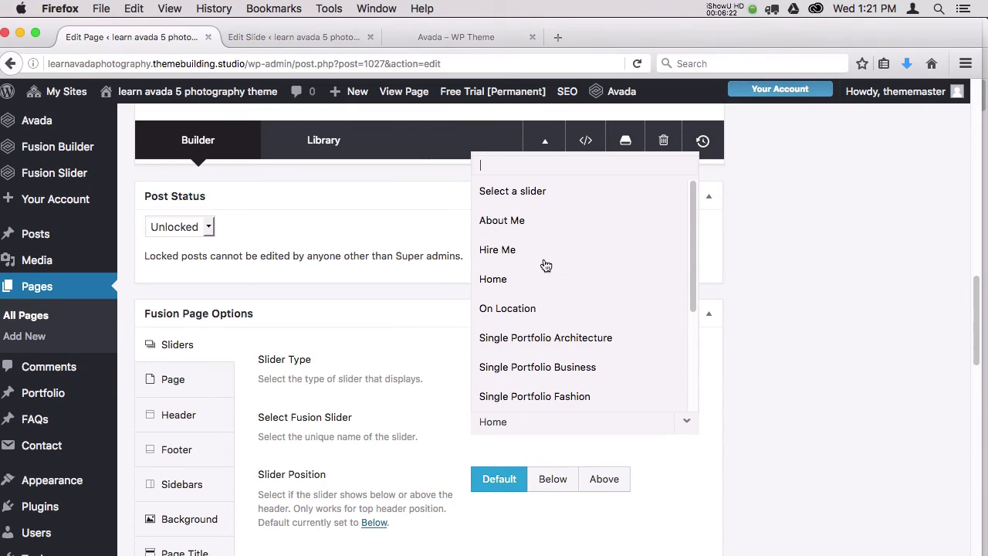
left_click(528, 224)
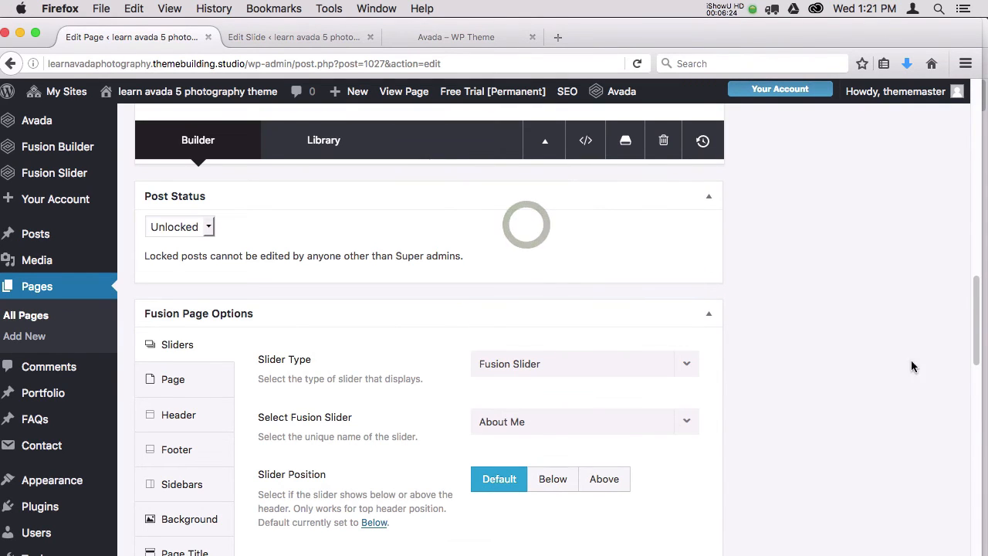
Step: Update the Home v1 page and preview the changes in the browser
scroll(975, 345, "up", 10)
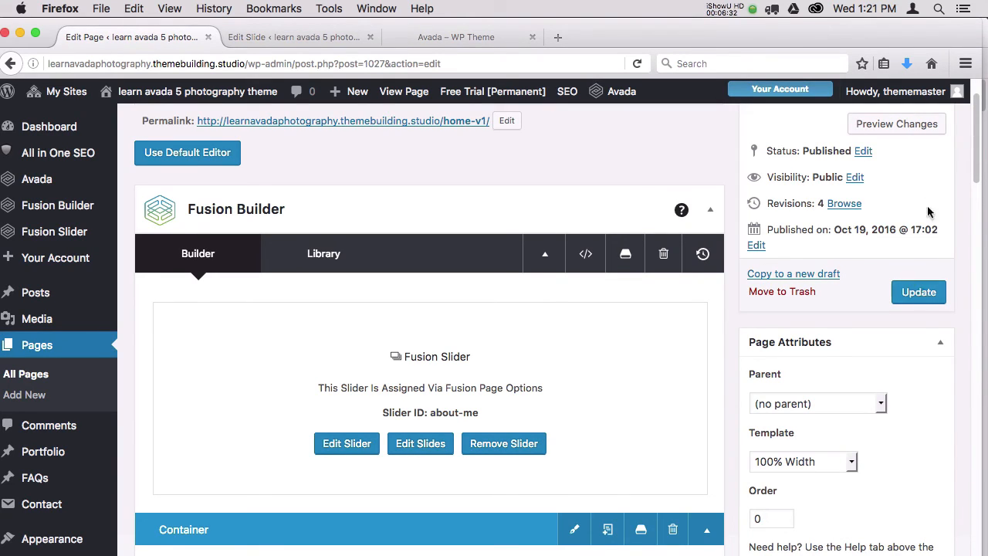
left_click_drag(973, 158, 973, 138)
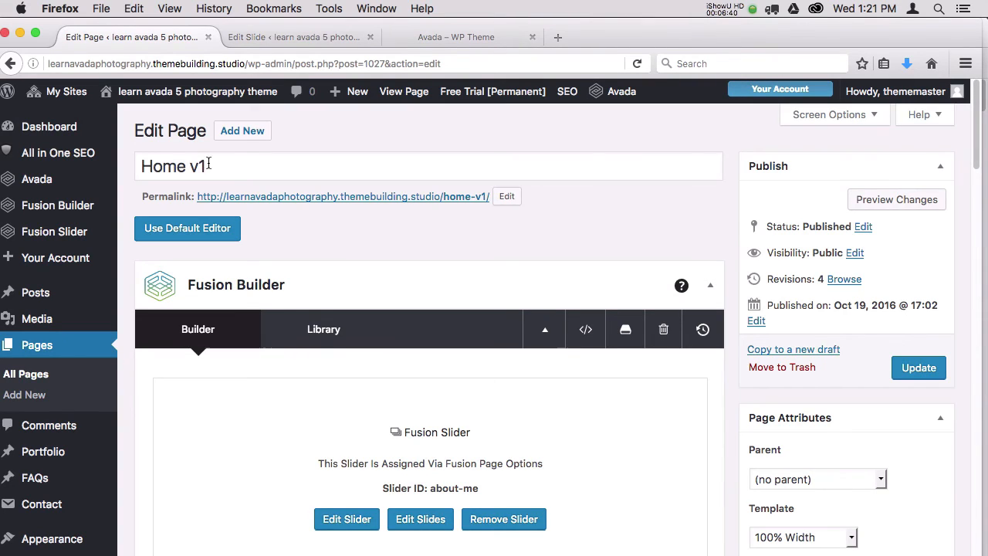
left_click(906, 370)
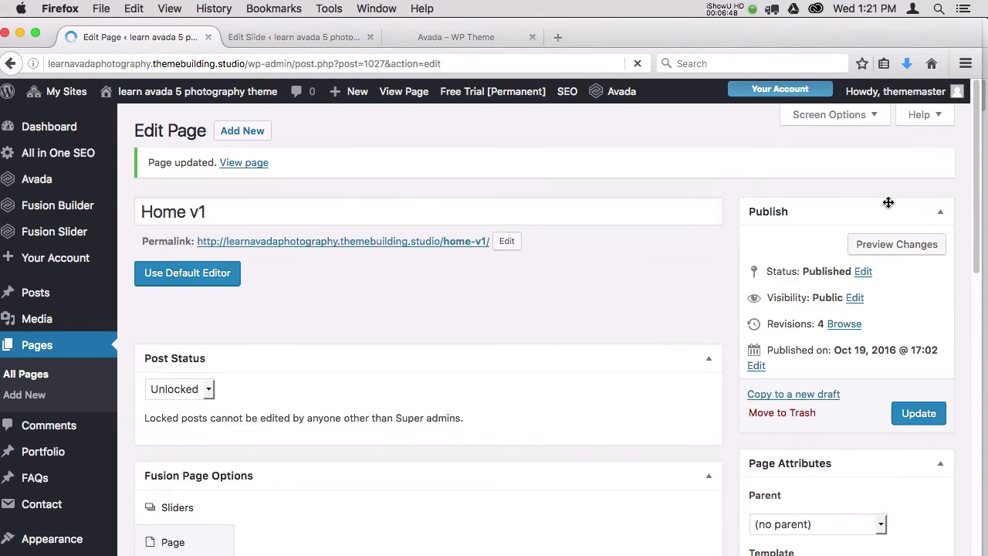
left_click(877, 249)
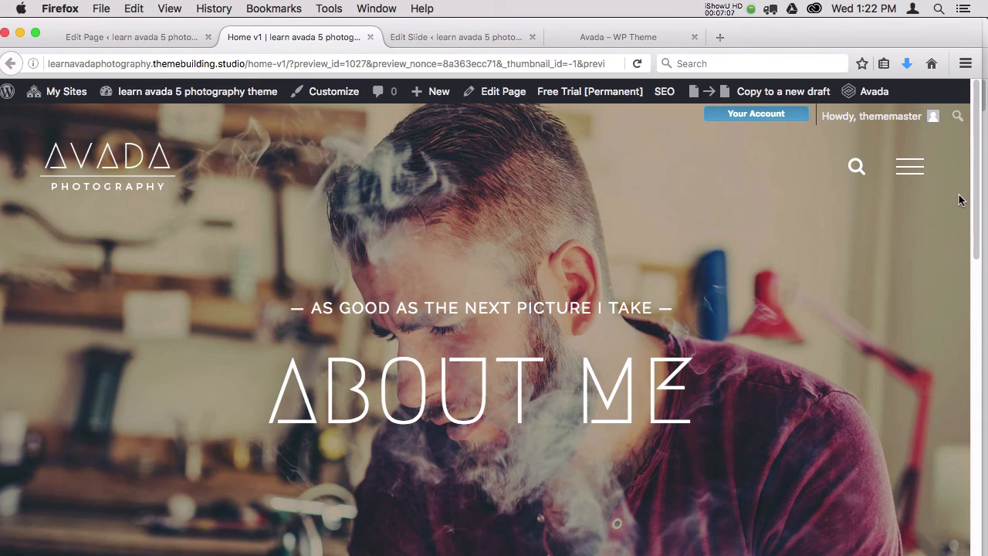
left_click_drag(977, 224, 937, 187)
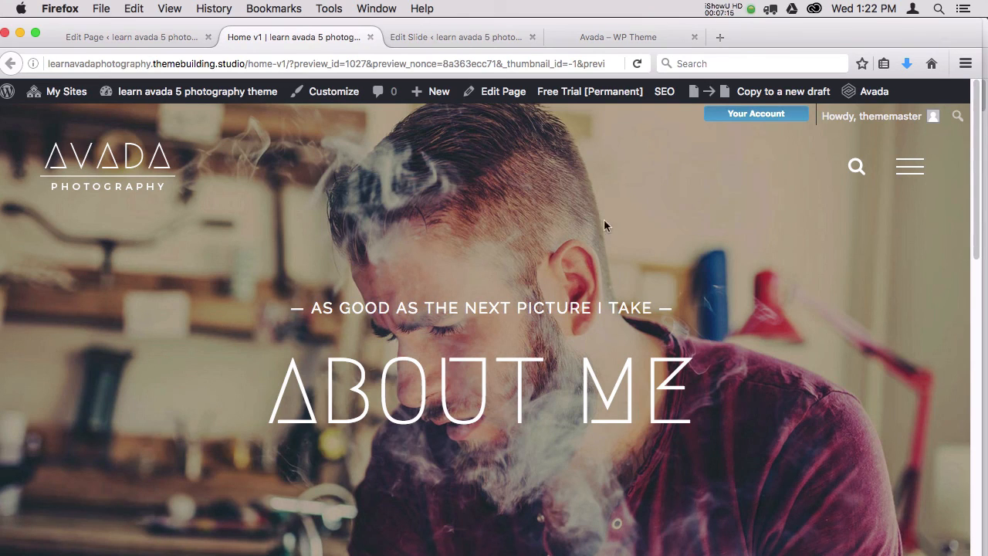